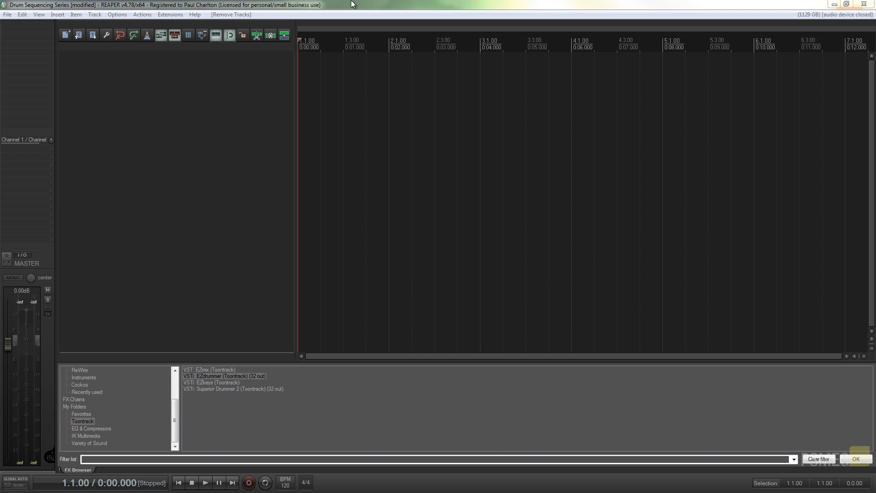
left_click(248, 147)
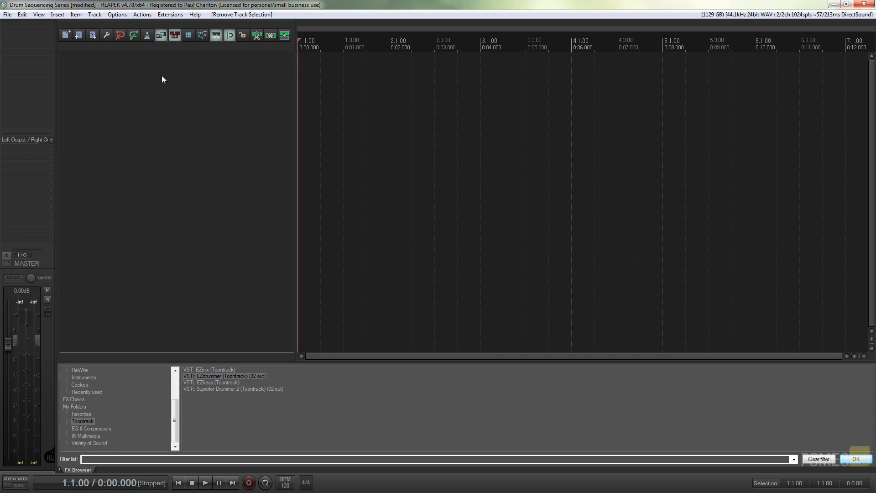
right_click(146, 73)
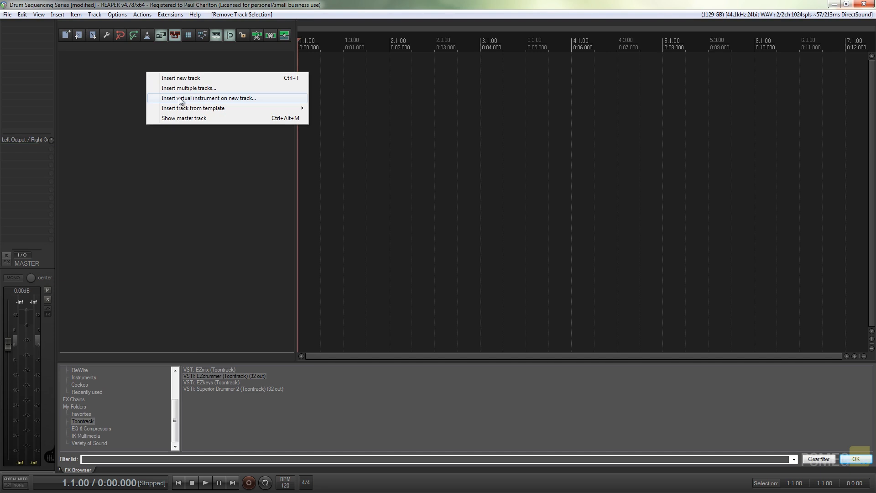
left_click(127, 95)
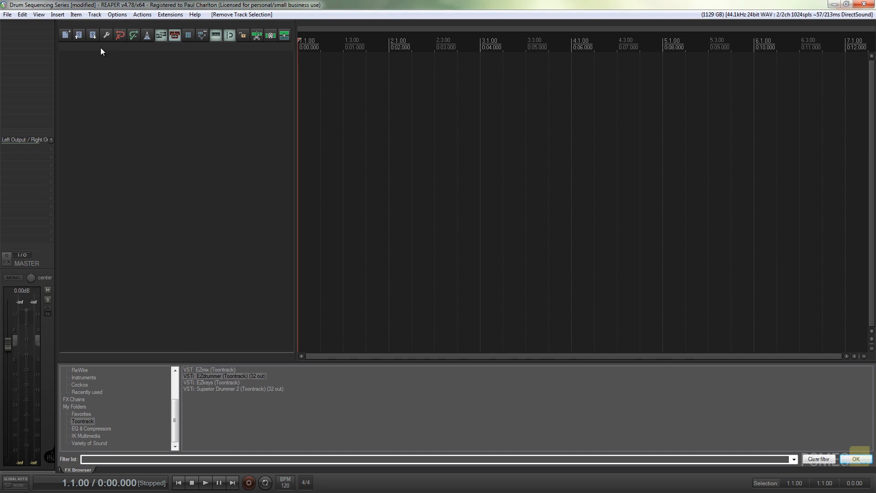
Step: Insert the EZdrummer (Toontrack) (32 out) virtual instrument on a new track and accept building the extra output tracks
left_click(60, 17)
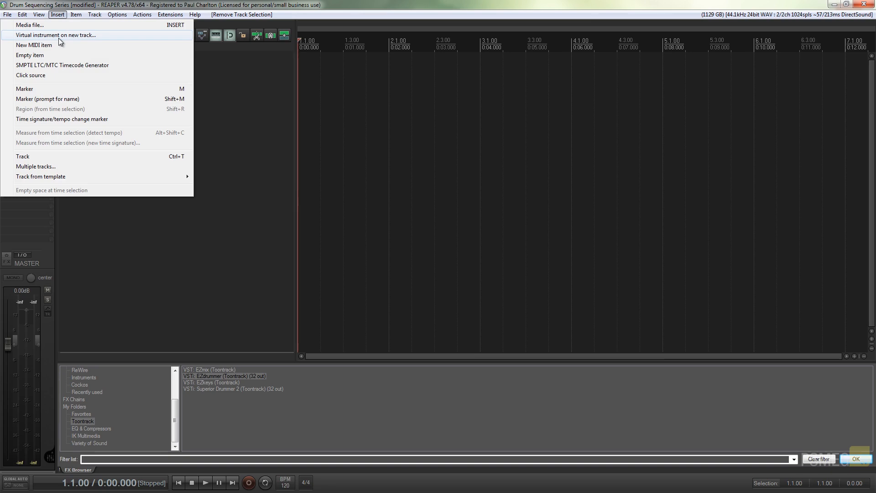
left_click(58, 36)
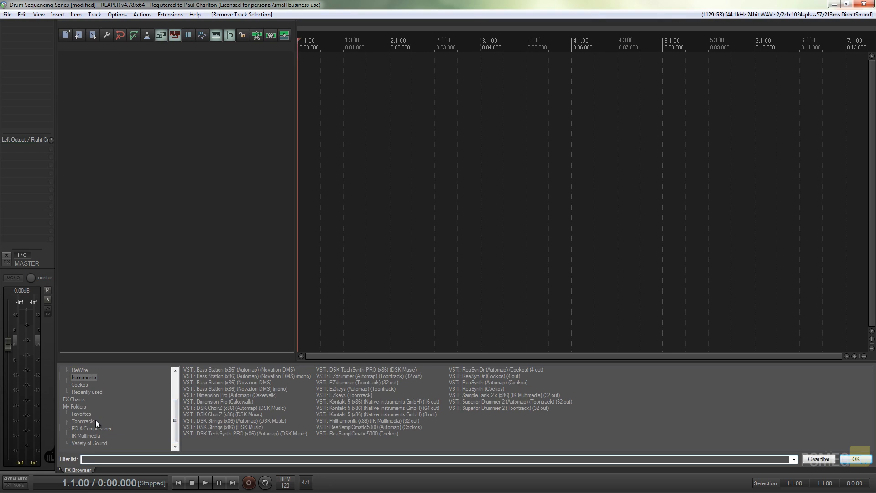
left_click(84, 421)
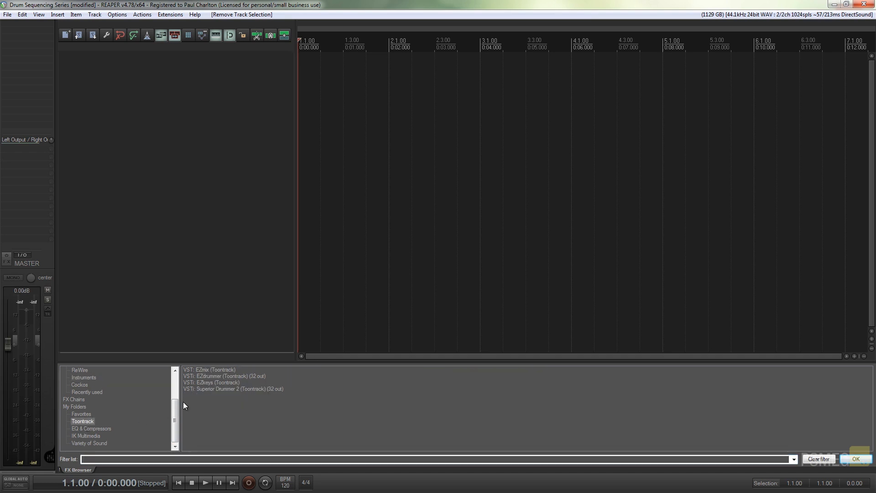
double_click(197, 376)
left_click_drag(455, 198, 415, 97)
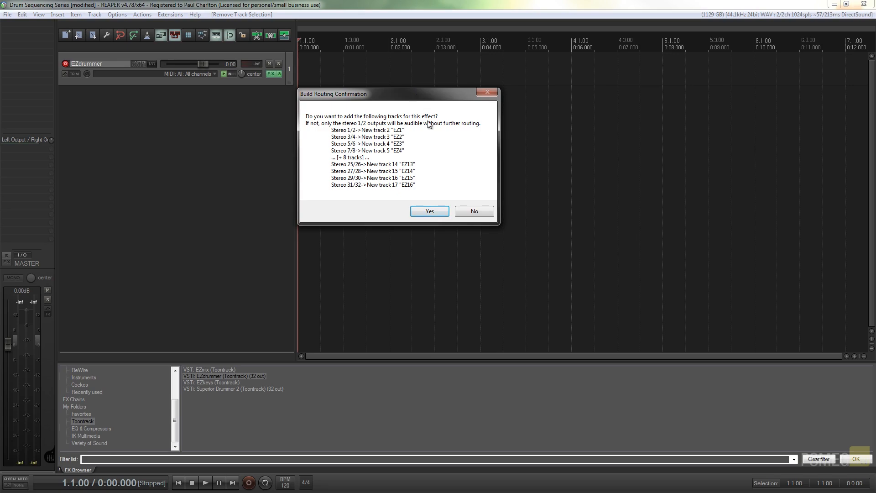
left_click(429, 212)
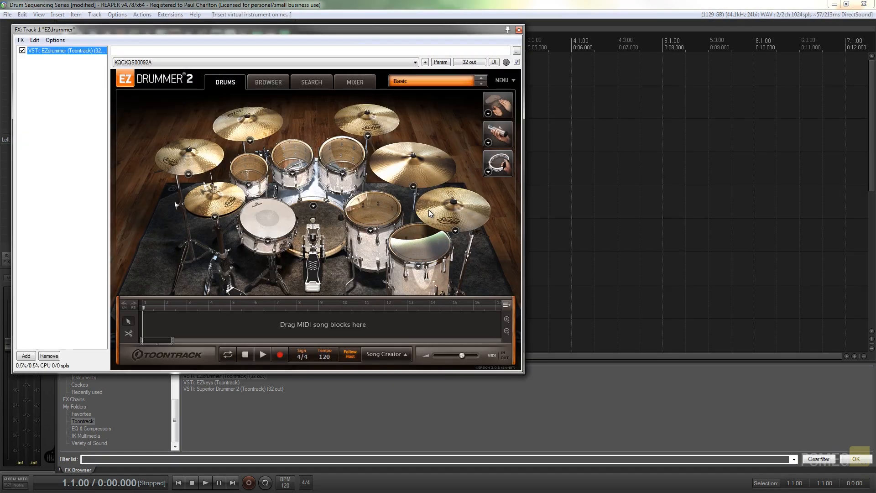
Step: Set the EZdrummer mixer's output routing to Multichannel and close the plugin window
left_click_drag(343, 31, 666, 18)
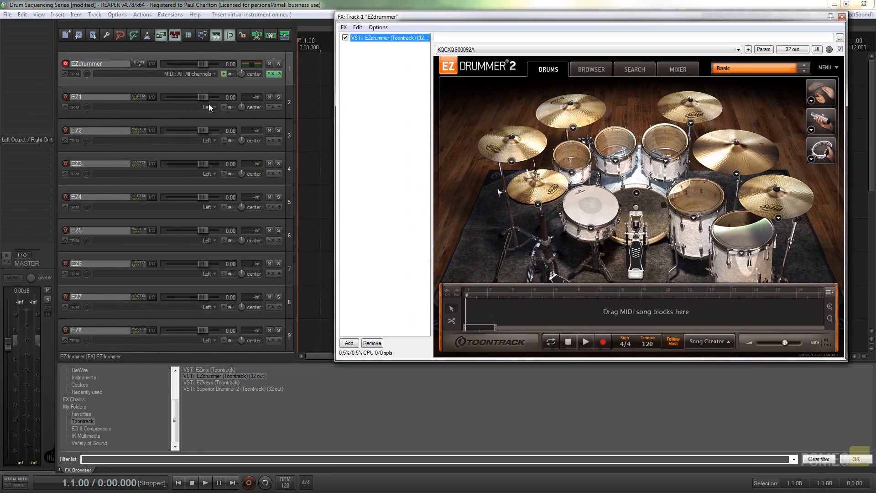
mouse_move(871, 96)
left_mouse_down()
mouse_move(862, 227)
mouse_move(864, 99)
left_mouse_up()
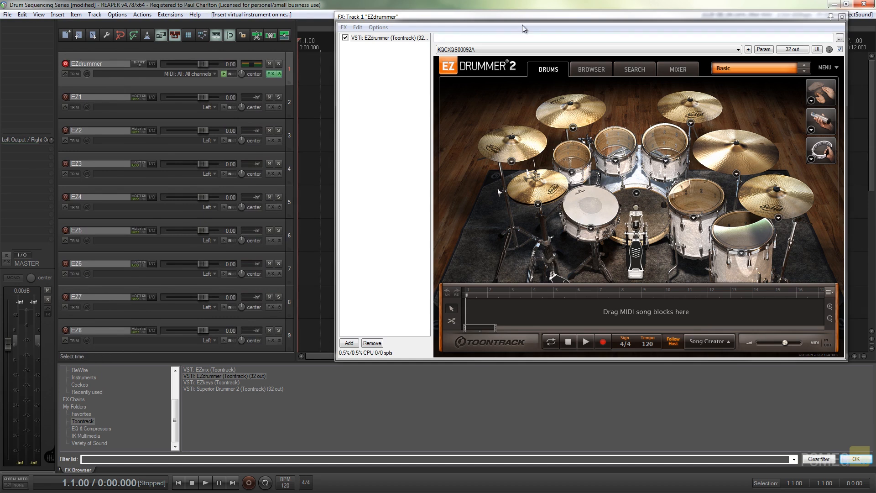
left_click(506, 36)
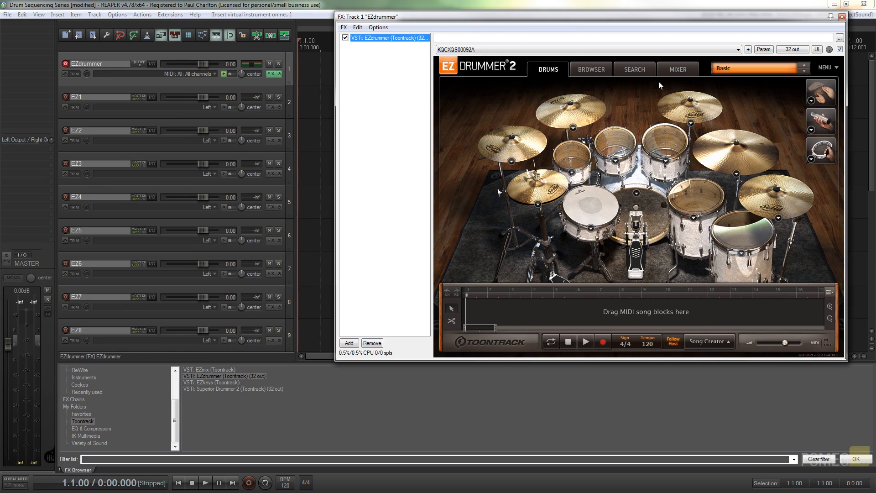
left_click(678, 70)
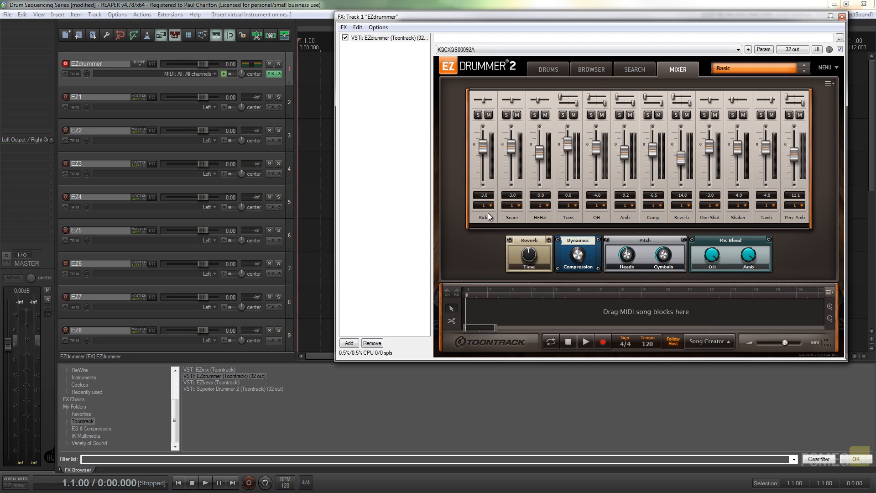
left_click(519, 206)
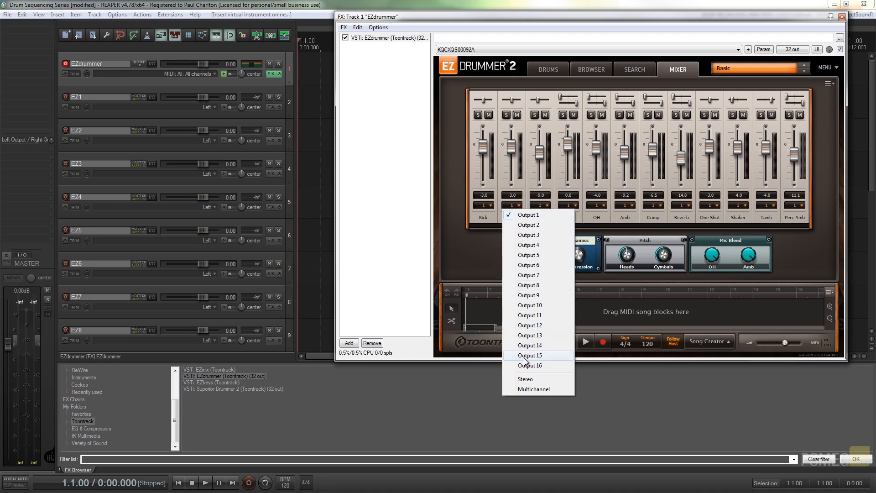
left_click(528, 390)
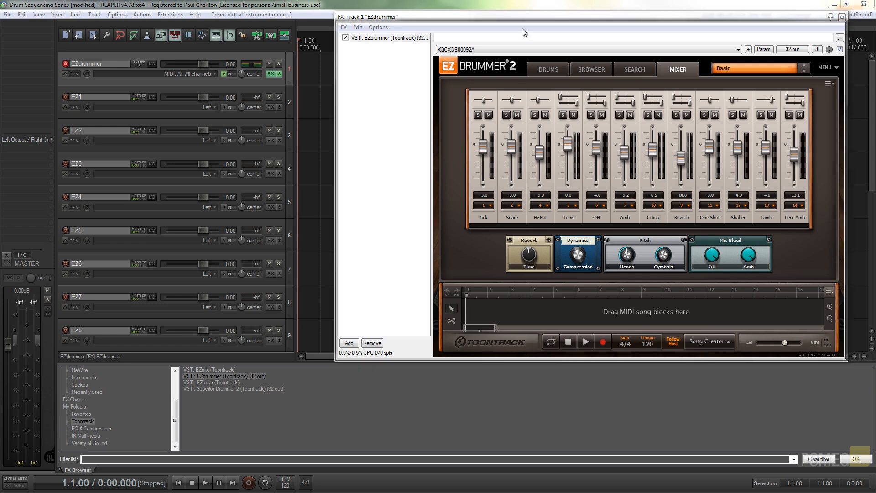
left_click_drag(526, 18, 513, 31)
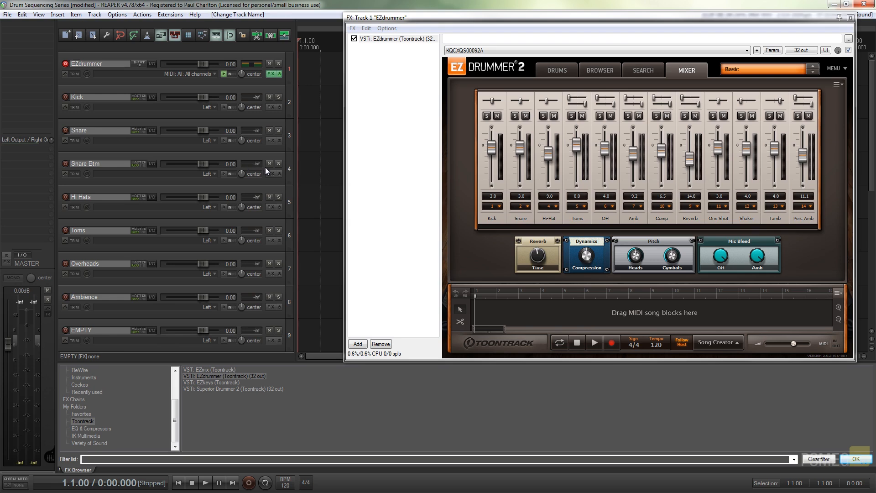
left_click(851, 19)
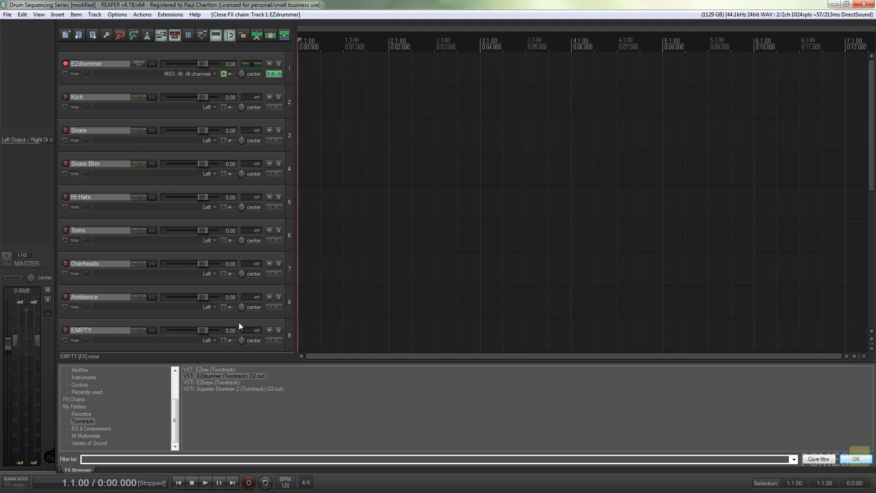
Step: Add a new track named "Drums Master" and move it to the start of the track list, above EZdrummer
left_click_drag(870, 129, 872, 269)
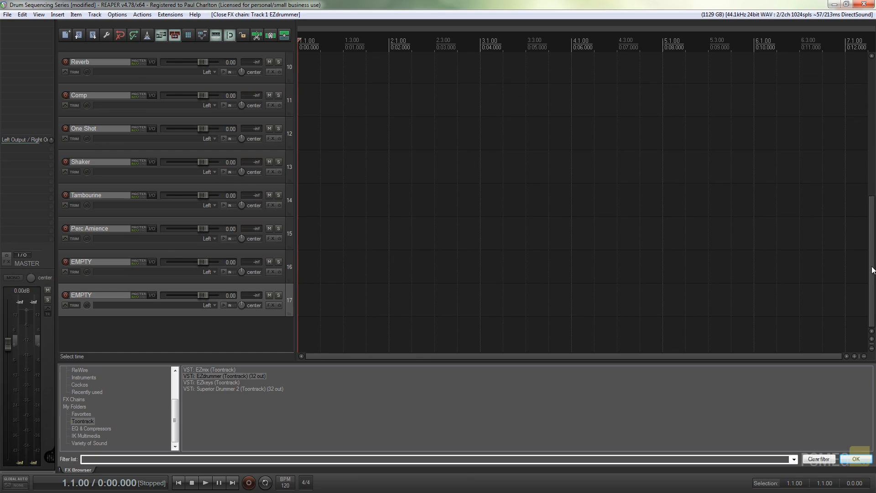
double_click(185, 337)
left_click(100, 329)
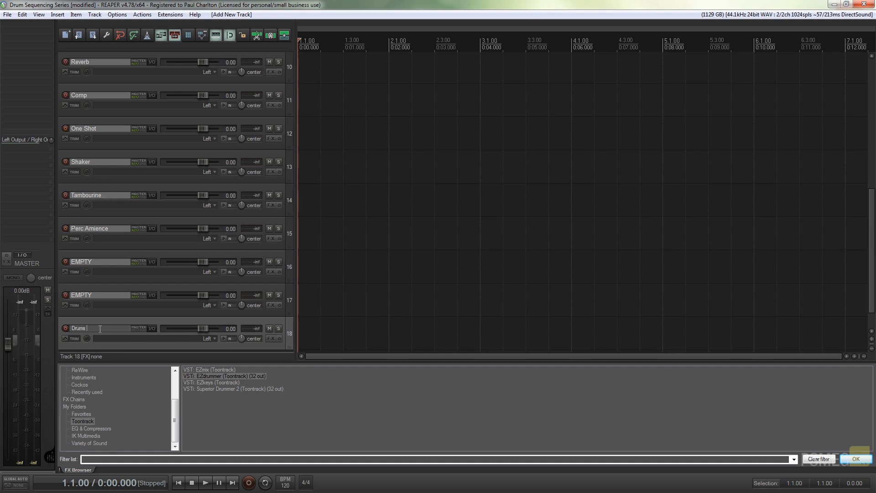
key("Return")
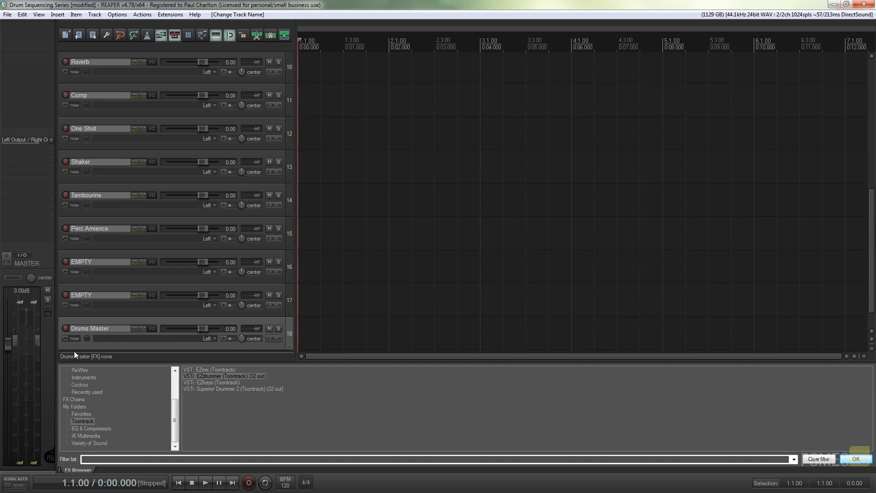
scroll(77, 338, "up", 6)
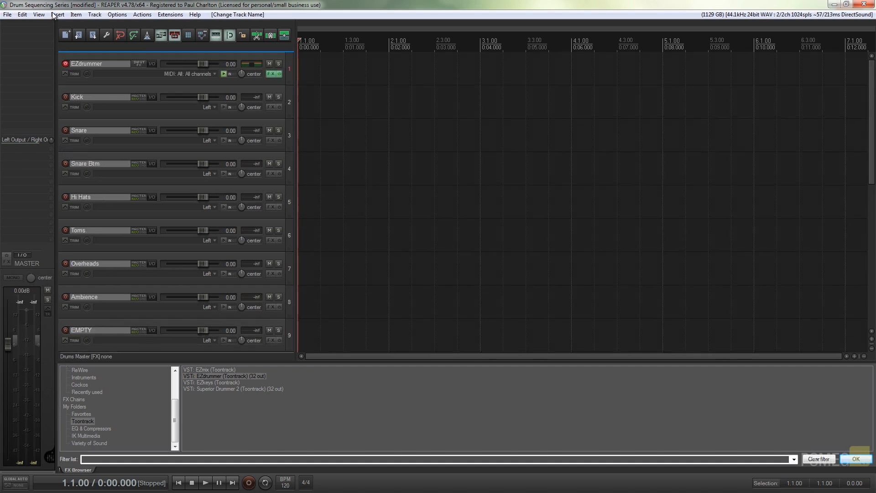
left_click_drag(54, 15, 52, 50)
Step: Nest all tracks from EZdrummer through the last EMPTY track inside the Drums Master folder track
left_click(138, 116)
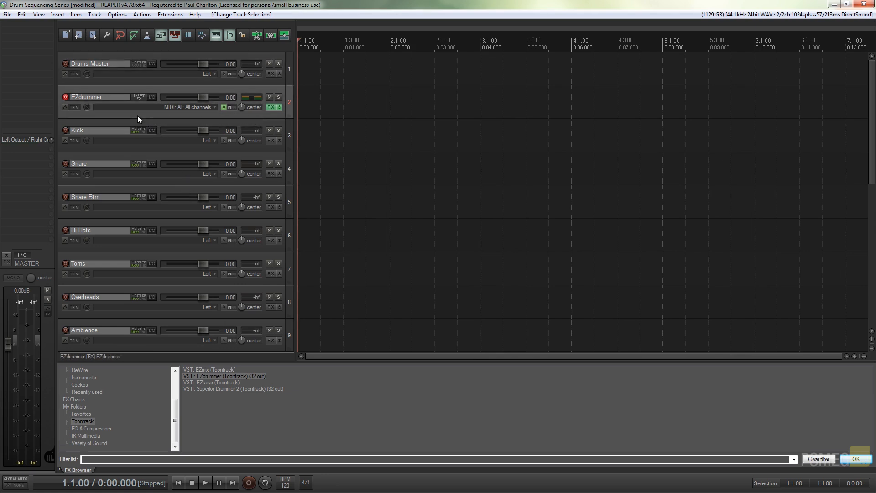
left_click_drag(872, 123, 874, 283)
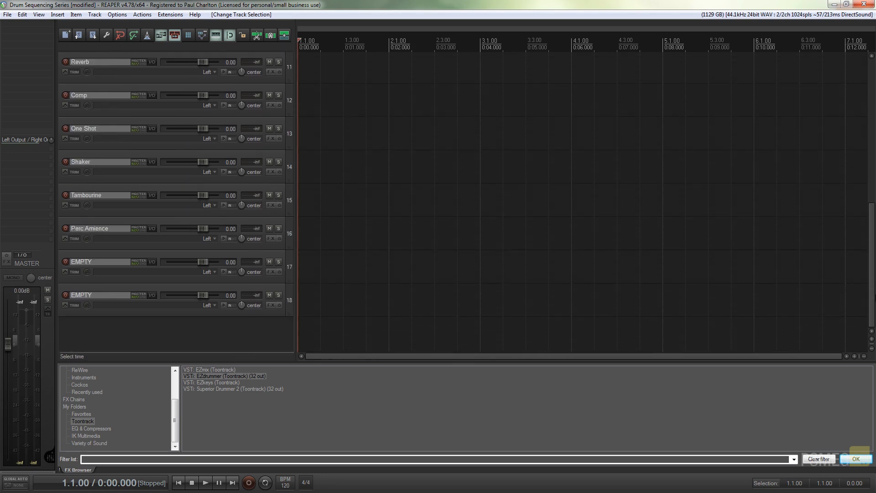
left_click(165, 311, "shift")
left_click_drag(873, 223, 873, 81)
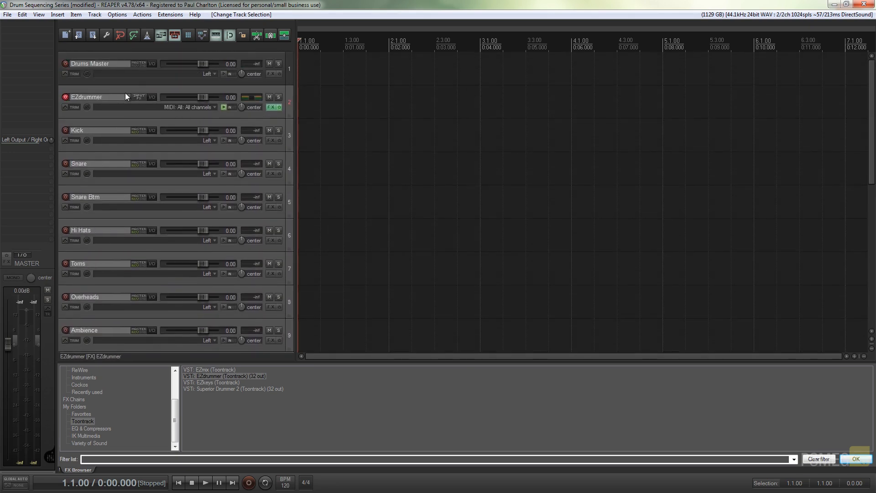
left_click_drag(124, 90, 157, 69)
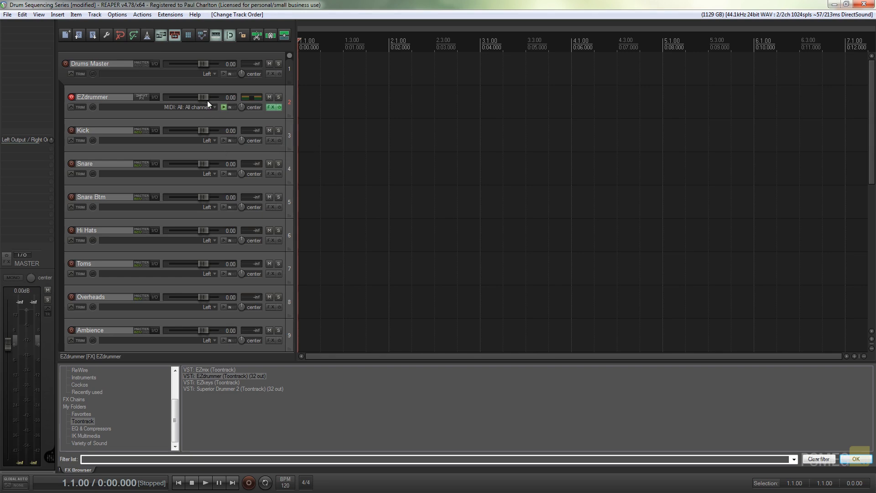
Step: Color all tracks from Drums Master through the last EMPTY track with the custom red
left_click(218, 81)
left_click_drag(873, 100, 874, 246)
left_click(163, 312, "shift")
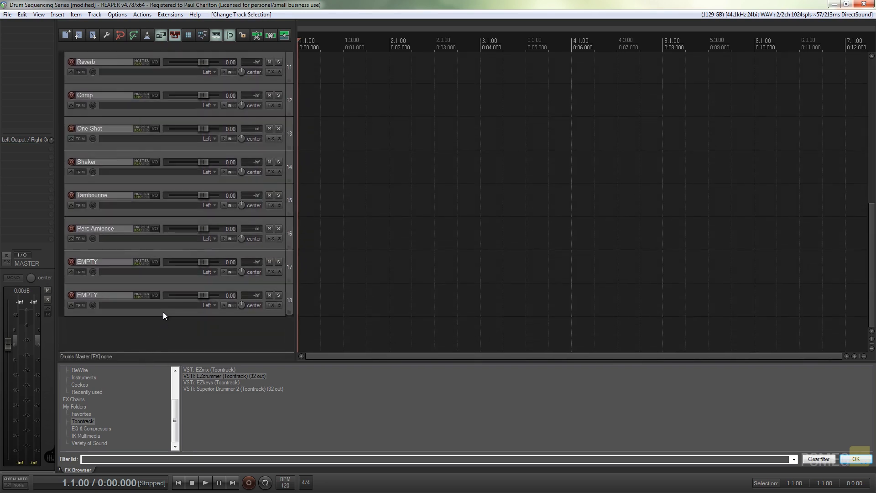
right_click(163, 312)
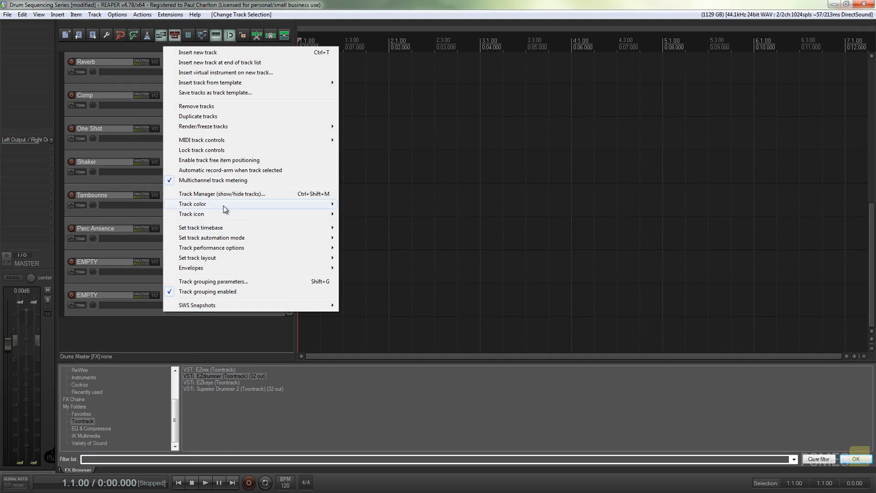
mouse_move(217, 207)
left_click(129, 204)
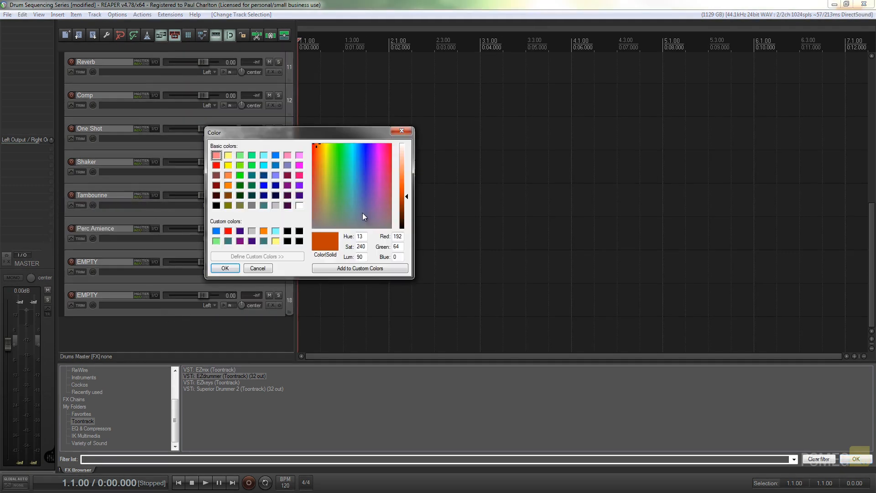
left_click(227, 230)
left_click(225, 268)
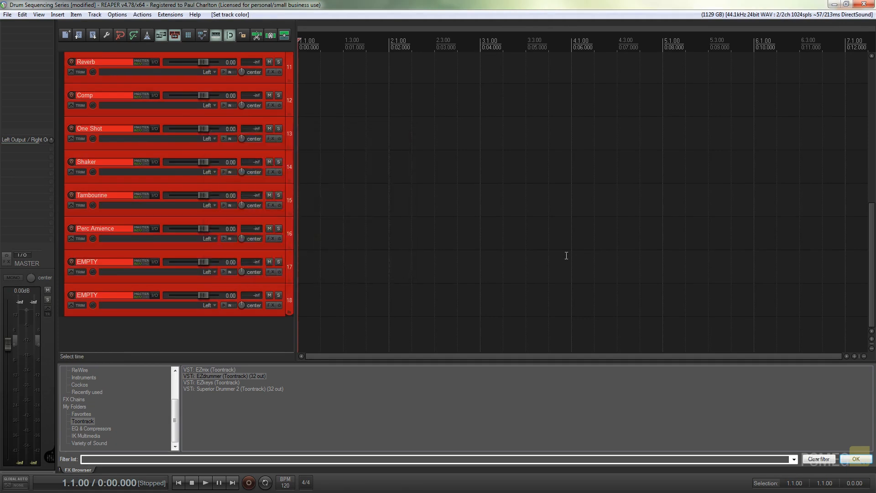
scroll(282, 119, "up", 10)
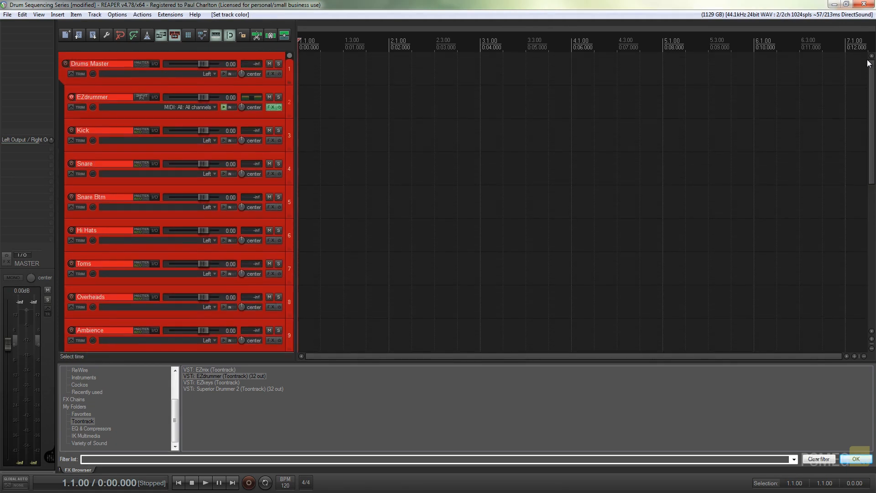
Step: Select the EZdrummer track and make a time selection from 1.1.00 to 5.1.00
left_click(223, 113)
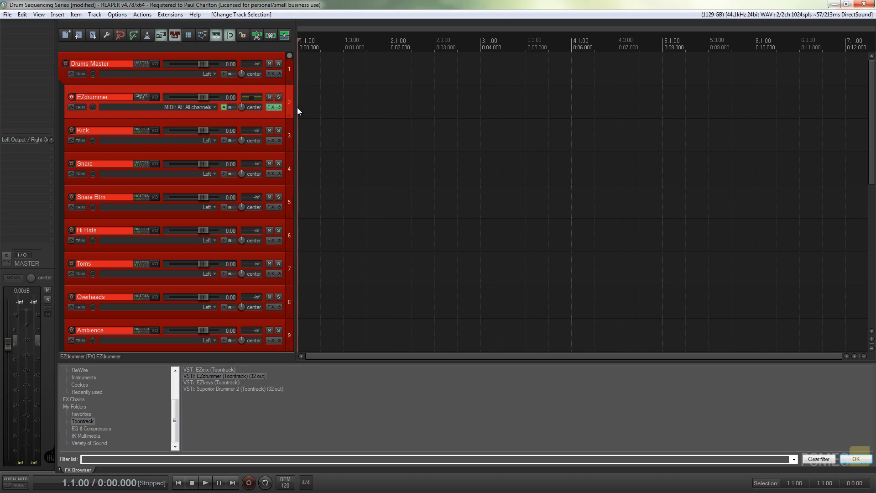
left_click_drag(299, 101, 662, 100)
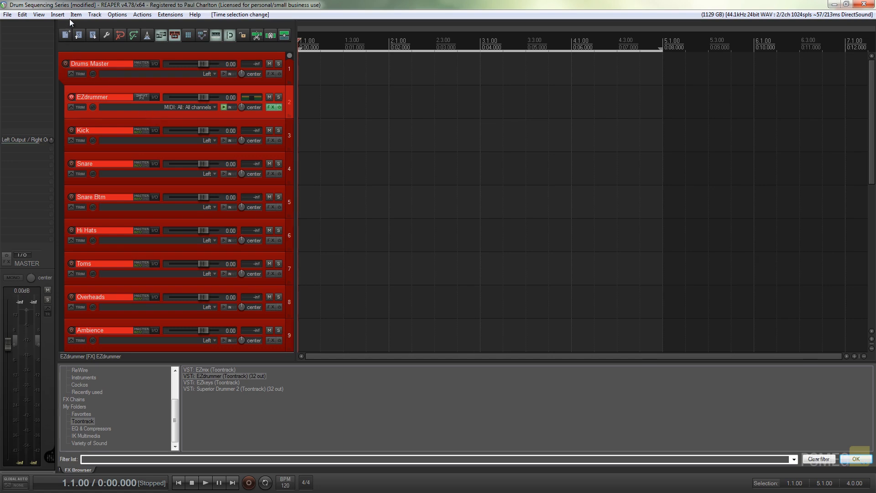
Step: Insert a new MIDI item across the time selection on the EZdrummer track, and undo the insertion
left_click(54, 17)
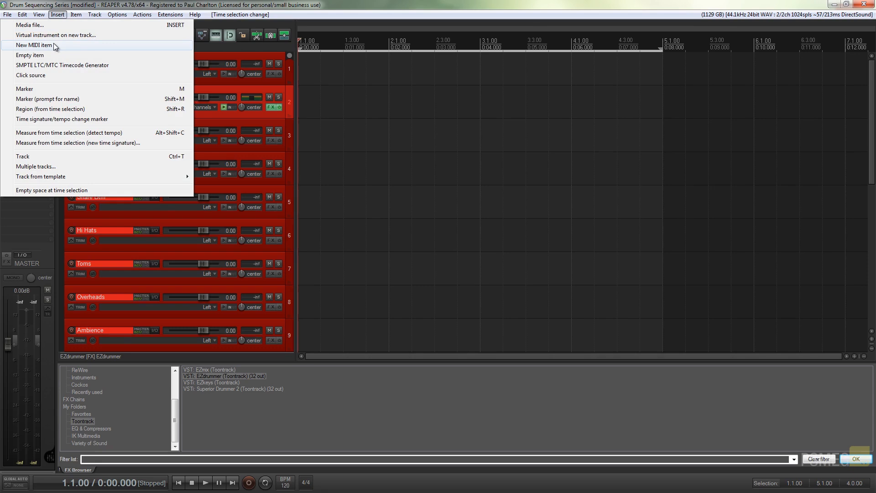
left_click(221, 7)
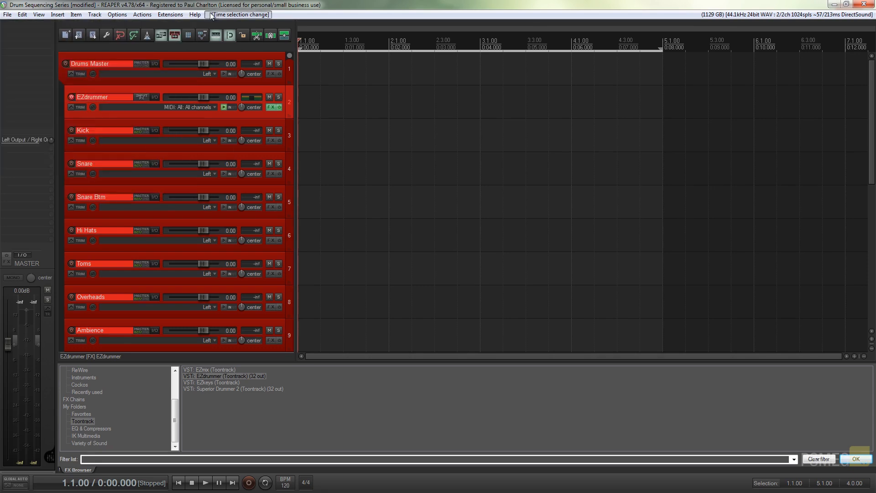
left_click(269, 36)
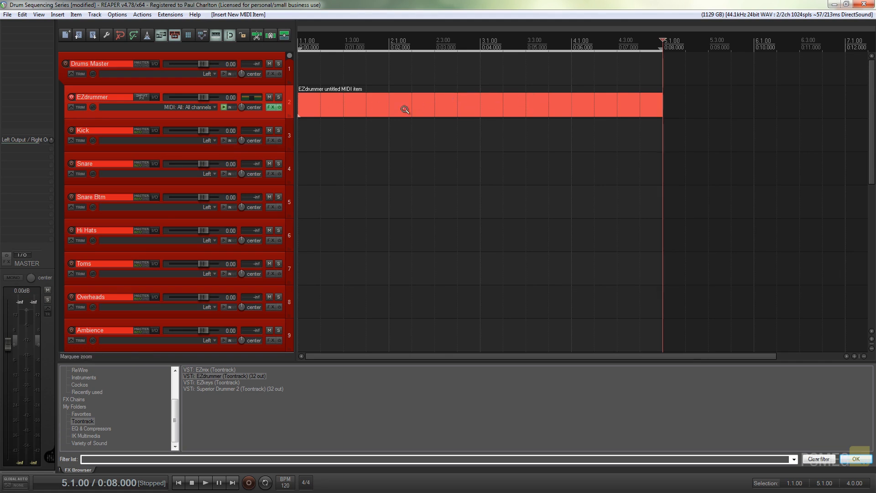
key("ctrl+z")
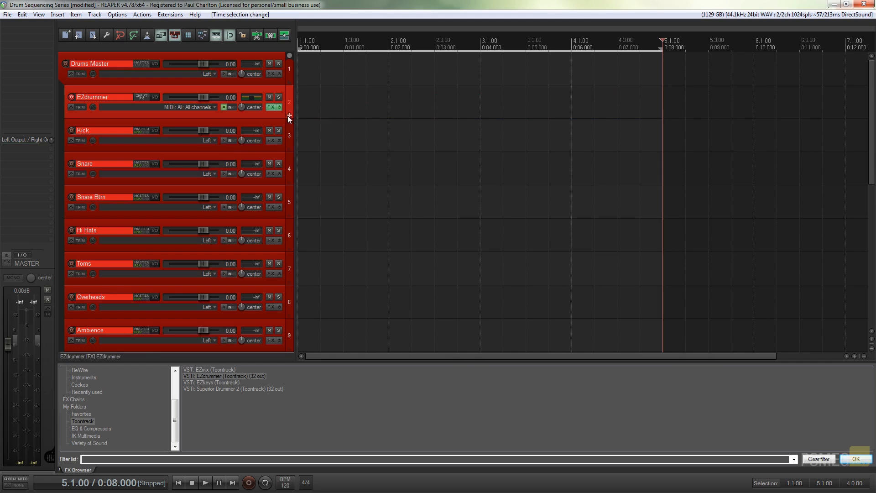
Step: Insert a new MIDI item across the time selection on the EZdrummer track and enlarge the track's height
left_click(62, 16)
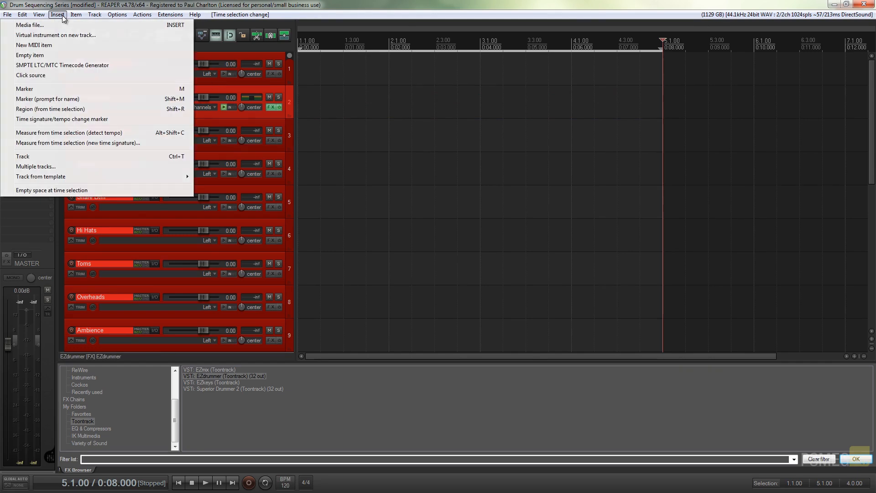
left_click(59, 45)
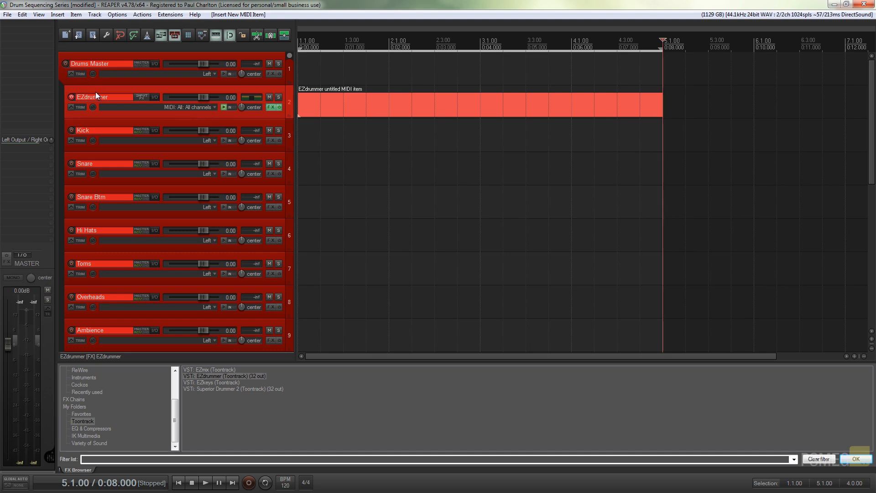
left_click_drag(238, 118, 235, 177)
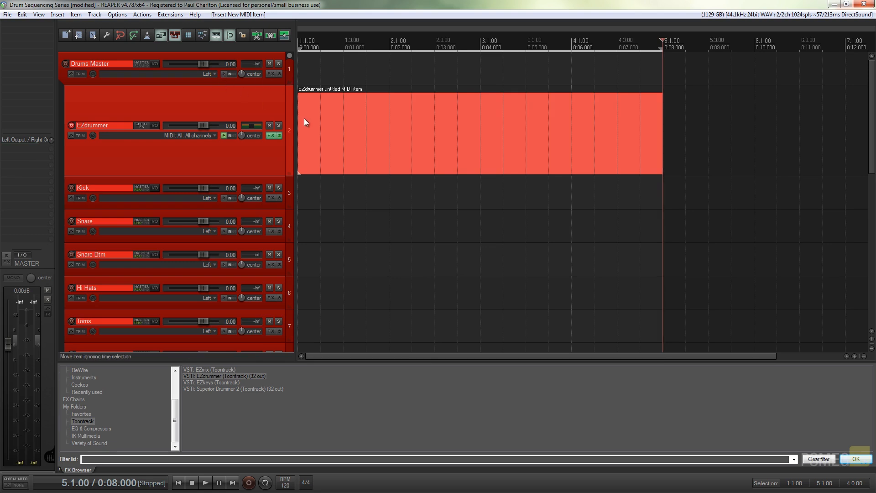
Step: Return the edit cursor to the project start, open the EZdrummer MIDI item in the MIDI editor, and widen the docked editor
key("Home")
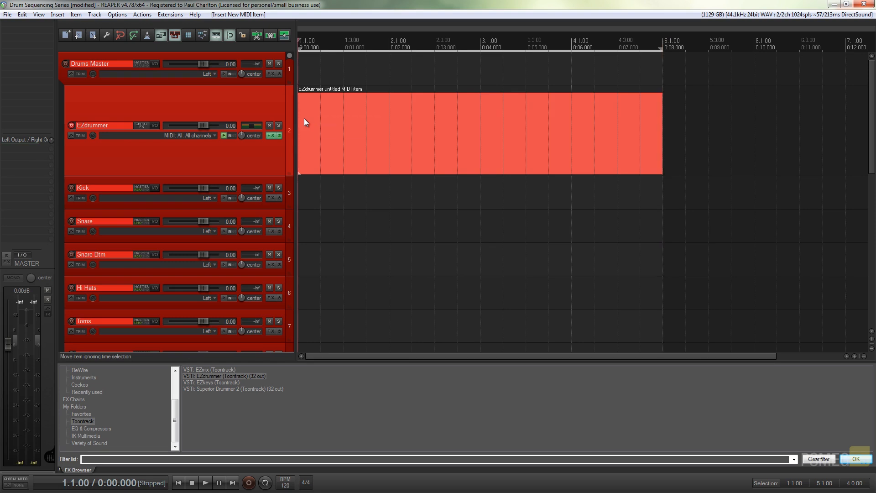
double_click(304, 120)
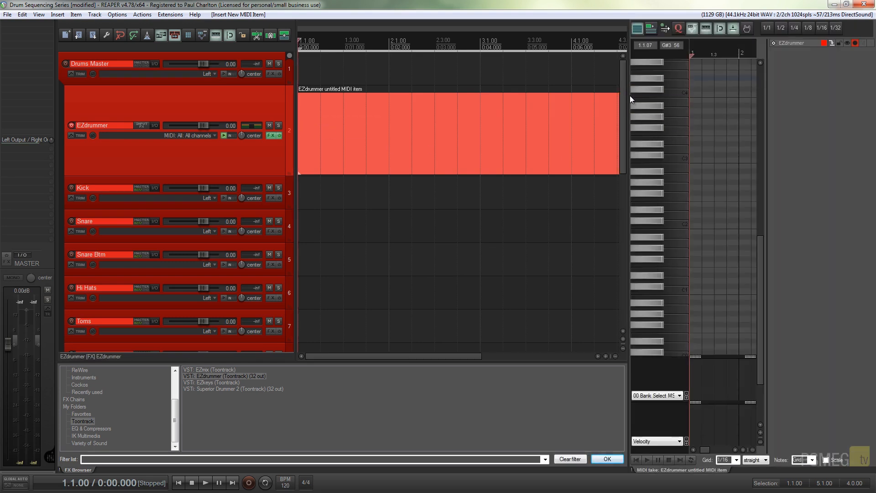
left_click_drag(630, 96, 244, 103)
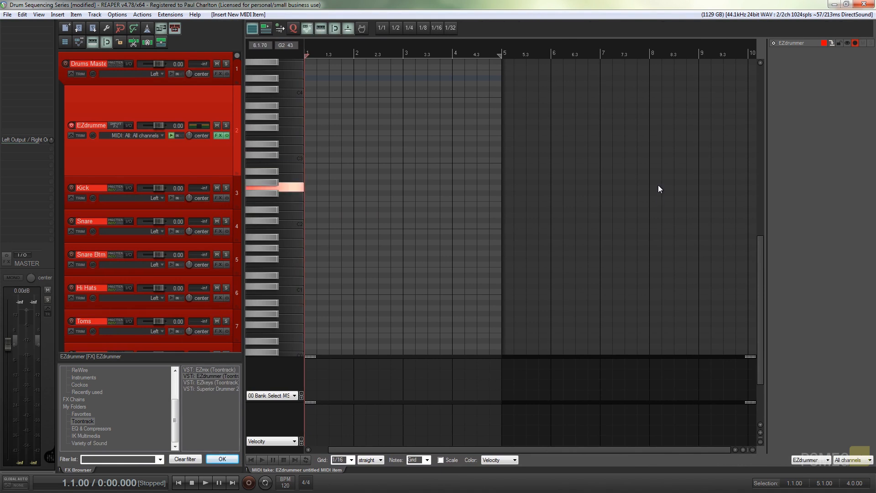
Step: Audition a range of drum sounds on the unlabelled piano roll keys in the MIDI editor
left_click_drag(759, 253, 761, 209)
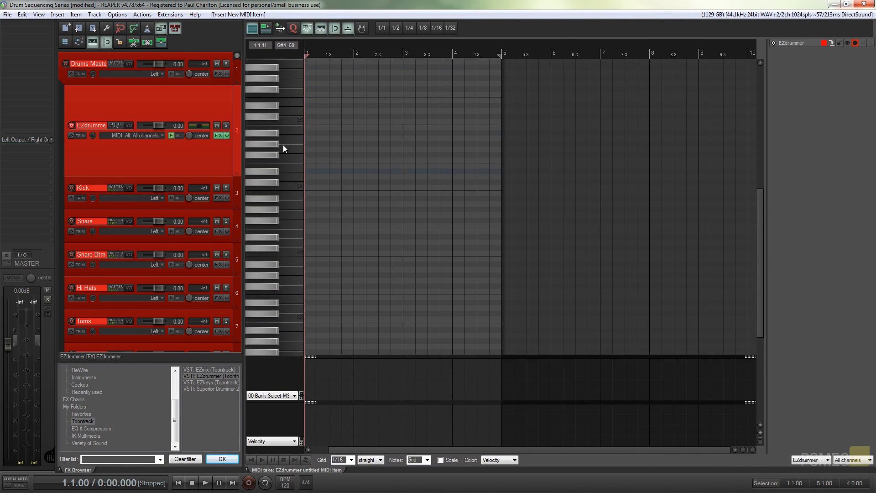
left_click_drag(760, 204, 761, 211)
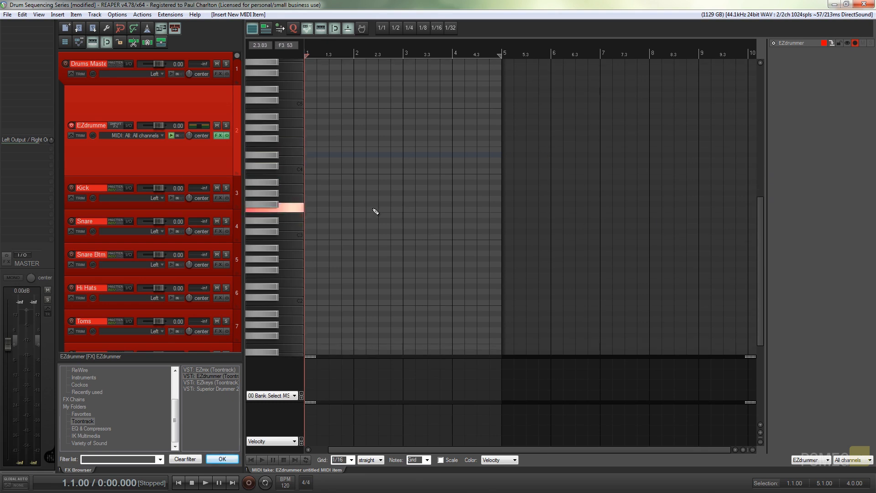
left_click(290, 190)
left_click(291, 227)
left_click(291, 237)
left_click(292, 246)
left_click(291, 255)
left_click(292, 265)
left_click(295, 280)
left_click(295, 292)
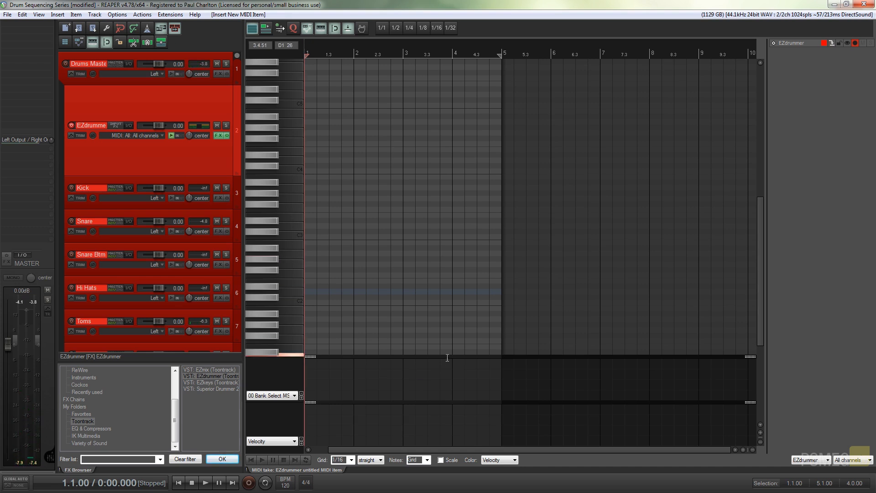
Step: Load the EzDrummer2_MidiNoteNames note name map into the MIDI editor
scroll(447, 211, "up", 1)
scroll(447, 212, "up", 1)
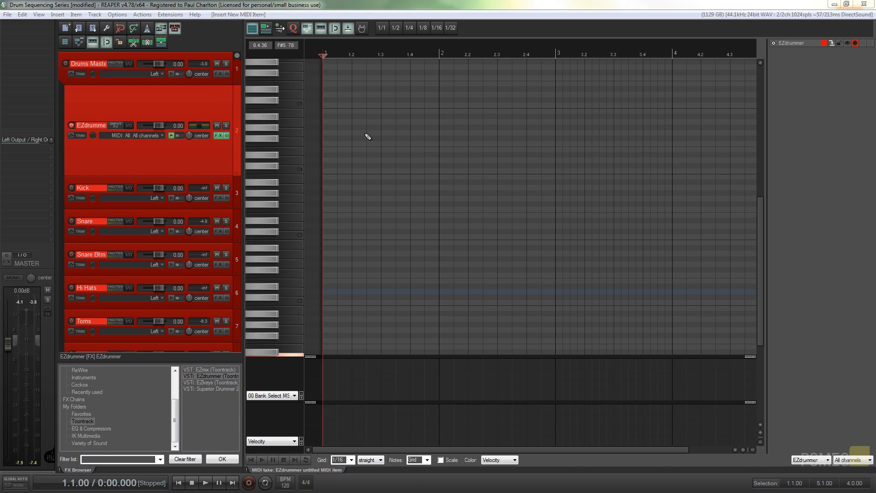
right_click(299, 470)
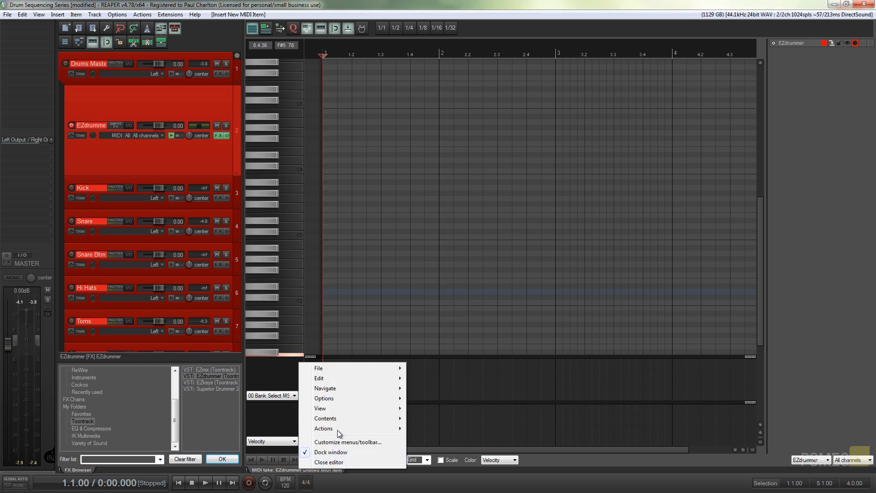
mouse_move(340, 377)
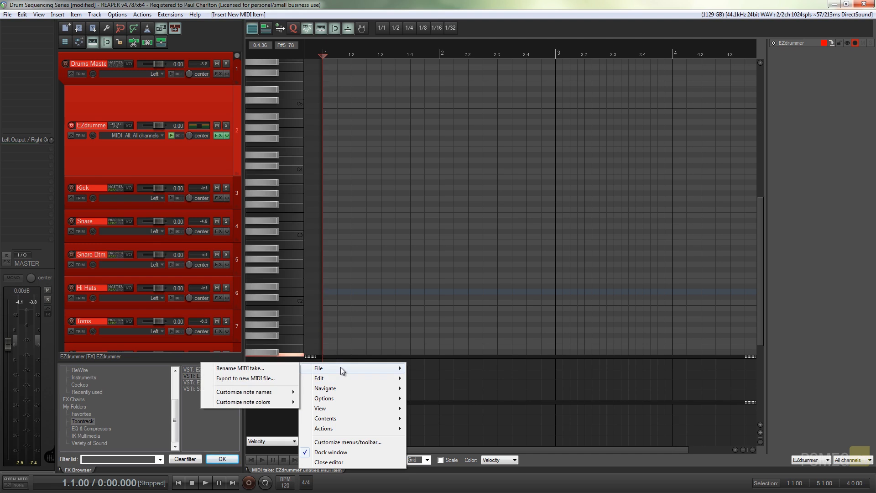
mouse_move(260, 392)
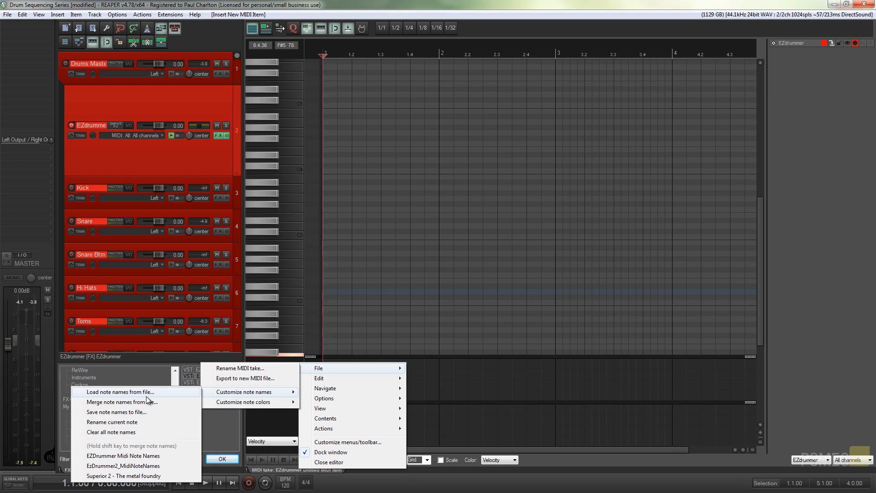
left_click(146, 466)
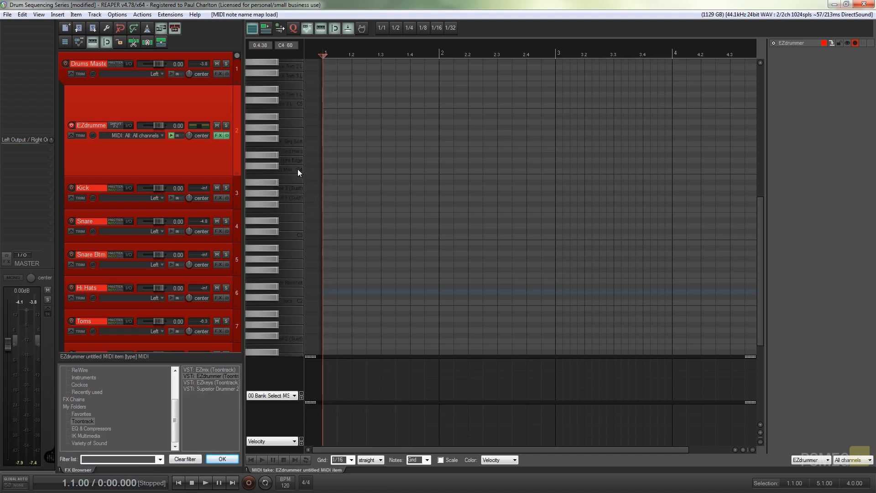
Step: Audition several of the named drum sounds on the piano roll keys, including those in the higher octaves
left_click(283, 172)
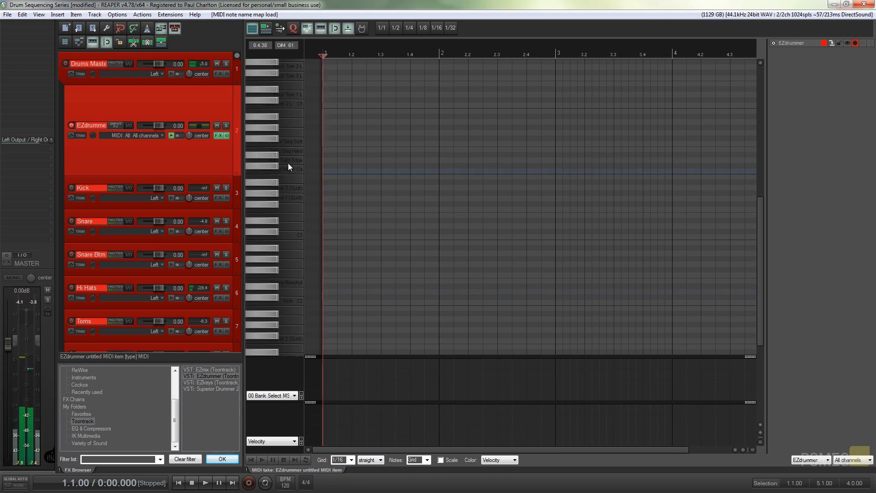
left_click(288, 140)
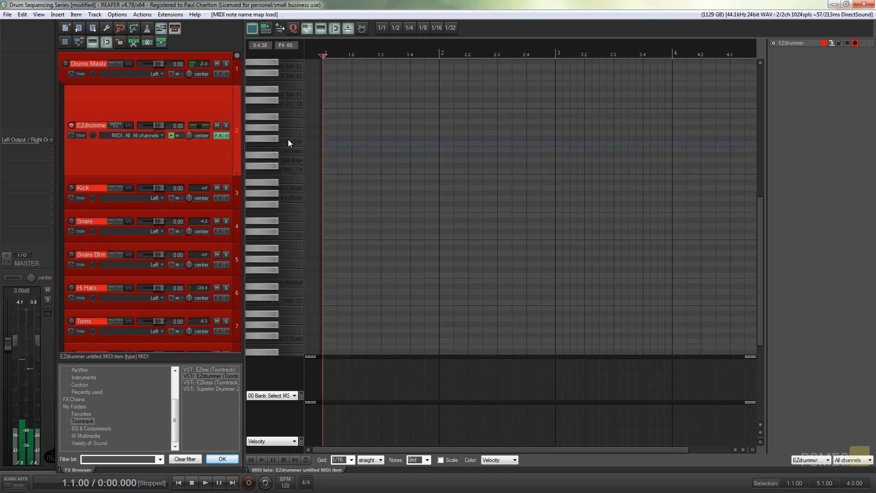
left_click(289, 191)
left_click(288, 203)
left_click_drag(763, 212, 761, 188)
left_click(294, 144)
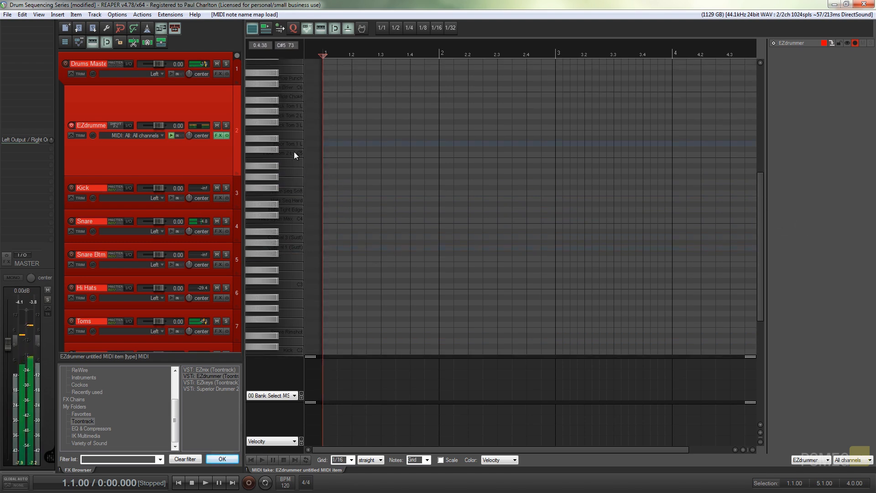
left_click(293, 128)
left_click(291, 106)
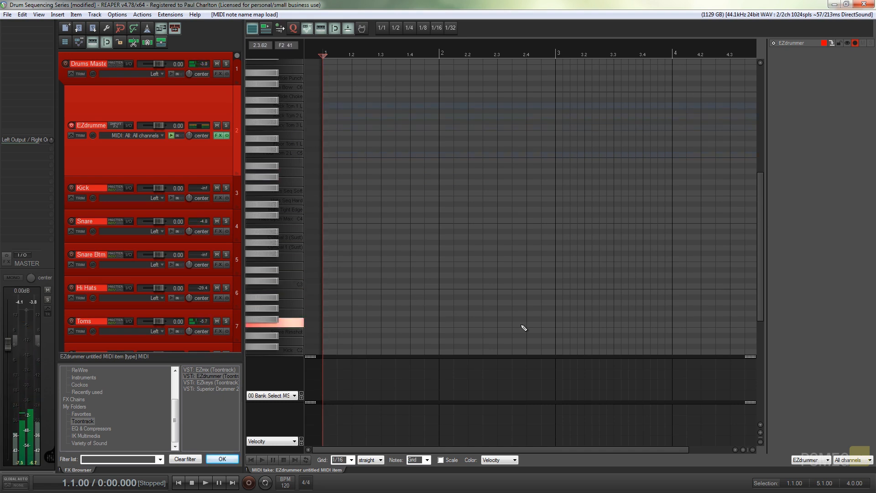
left_click_drag(763, 221, 762, 242)
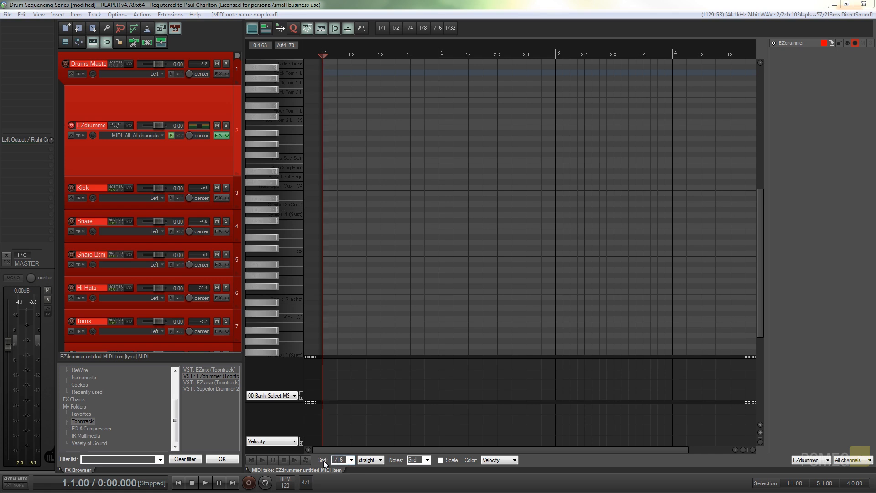
Step: Set the MIDI editor grid to 1/4 with straight timing
left_click(351, 459)
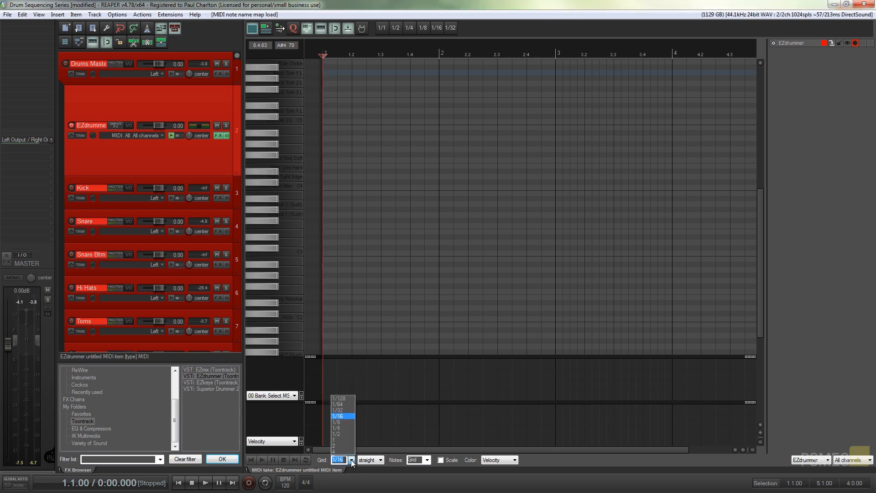
left_click(343, 428)
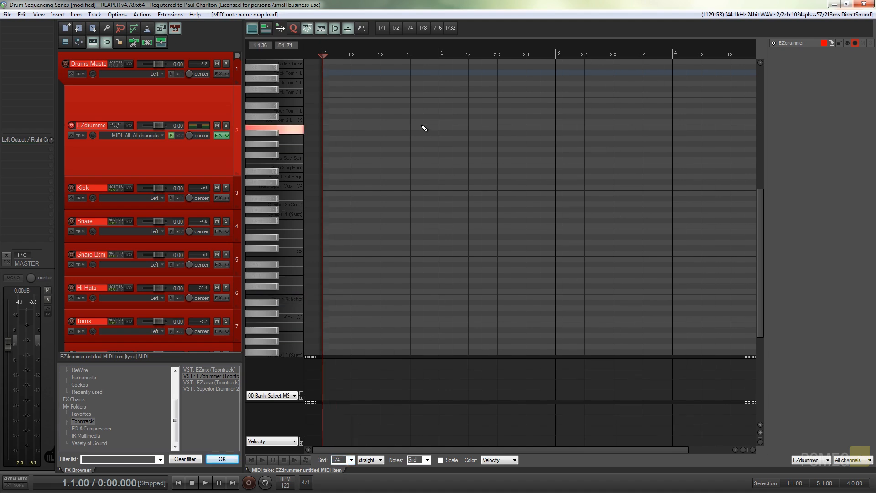
left_click(380, 459)
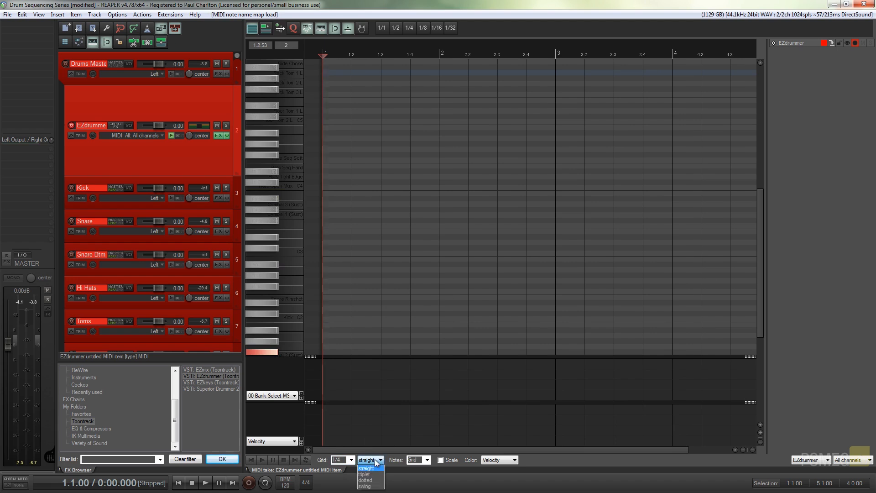
left_click(370, 468)
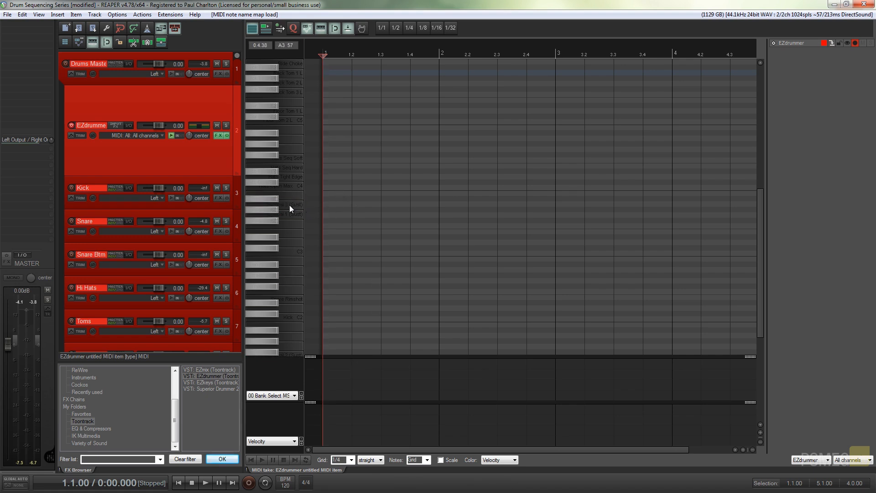
Step: Add Kick notes on C2 at 1.1, 2.1, 3.1 and 4.1, and Snare Rimshot notes on E2 at 1.3, 2.3 and 3.3
left_click(287, 314)
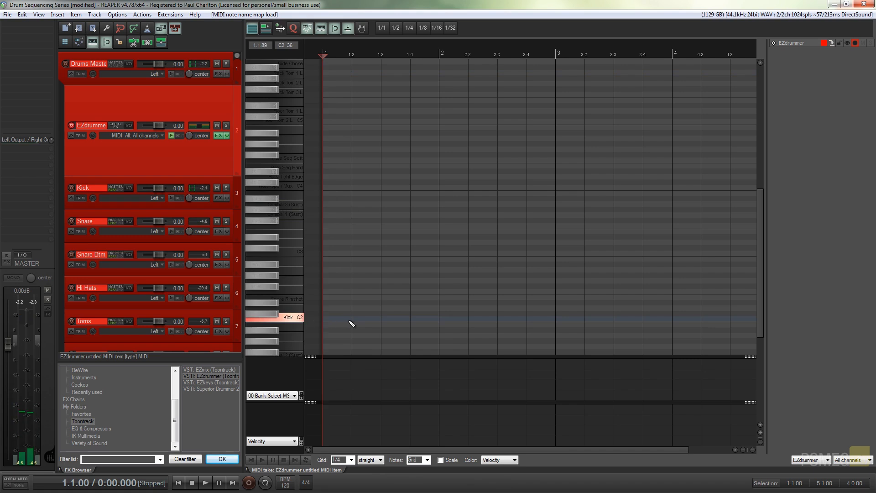
left_click(326, 322)
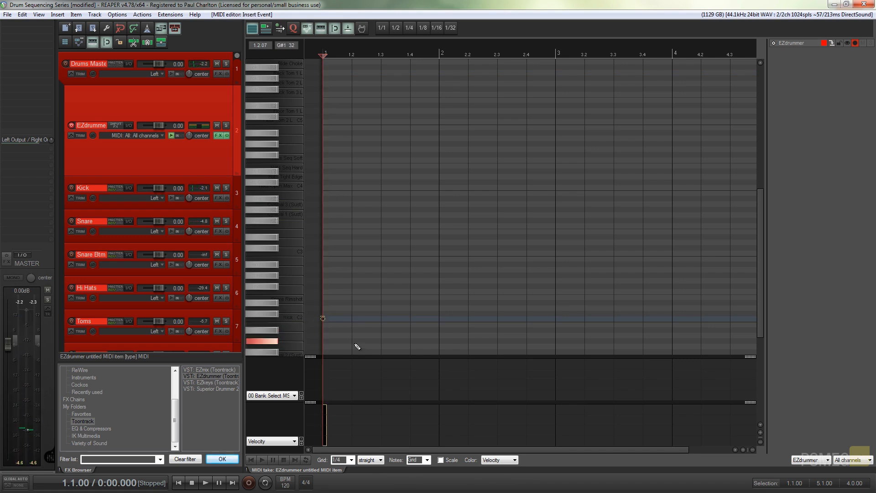
left_click(383, 299)
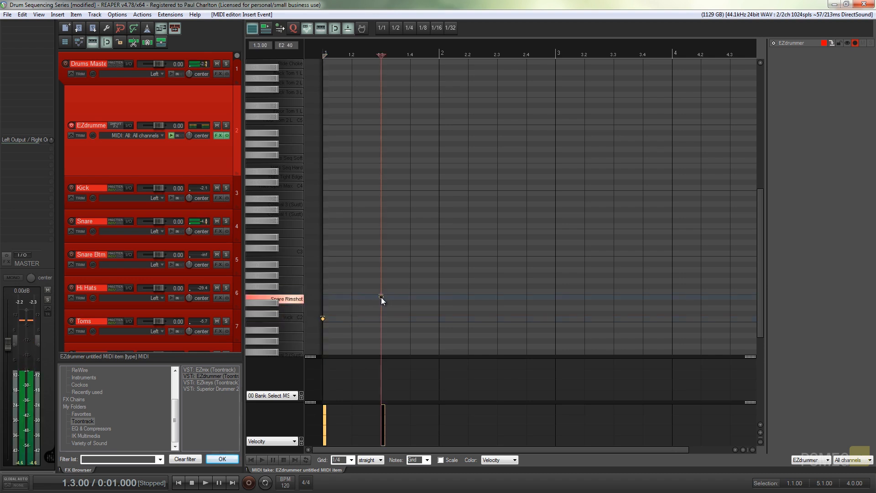
left_click(439, 319)
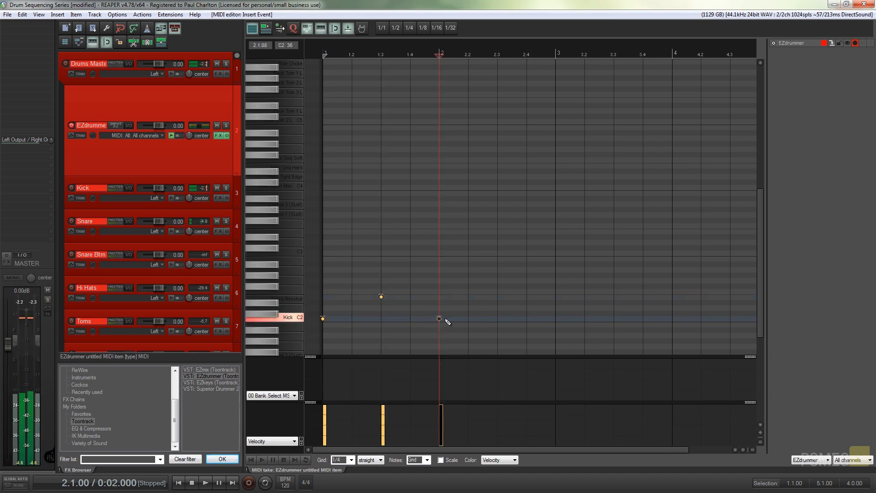
left_click(497, 297)
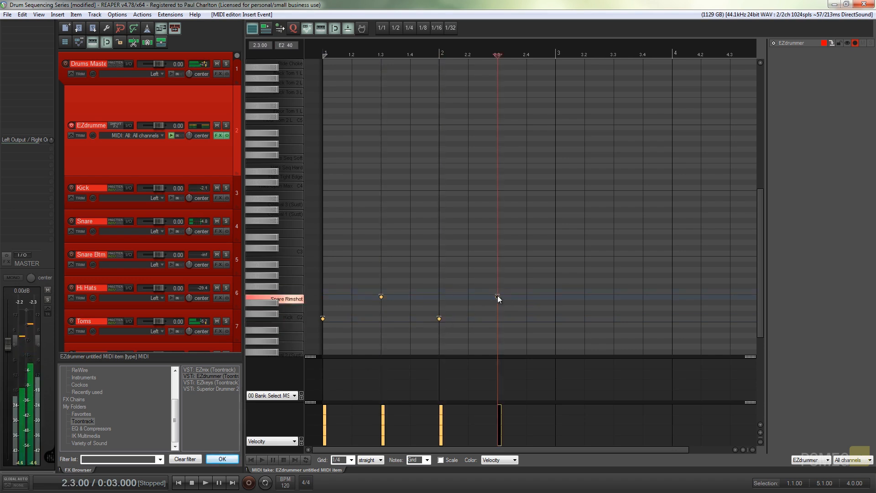
left_click(555, 319)
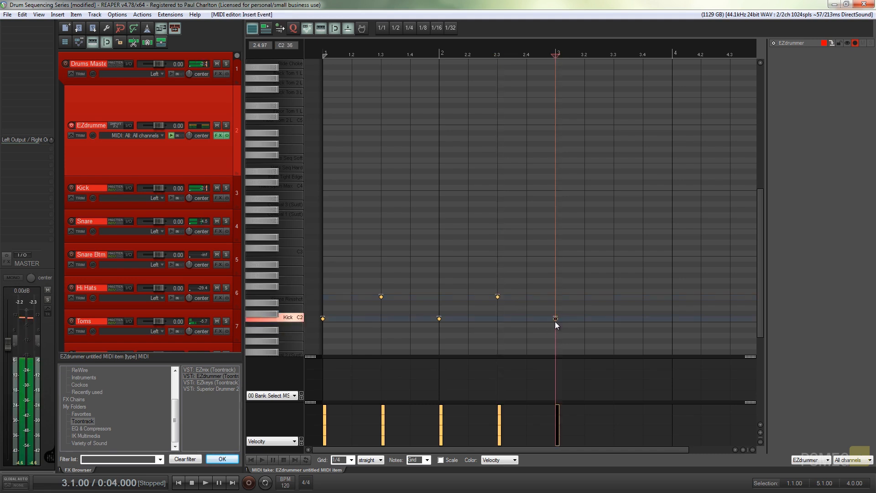
left_click(614, 297)
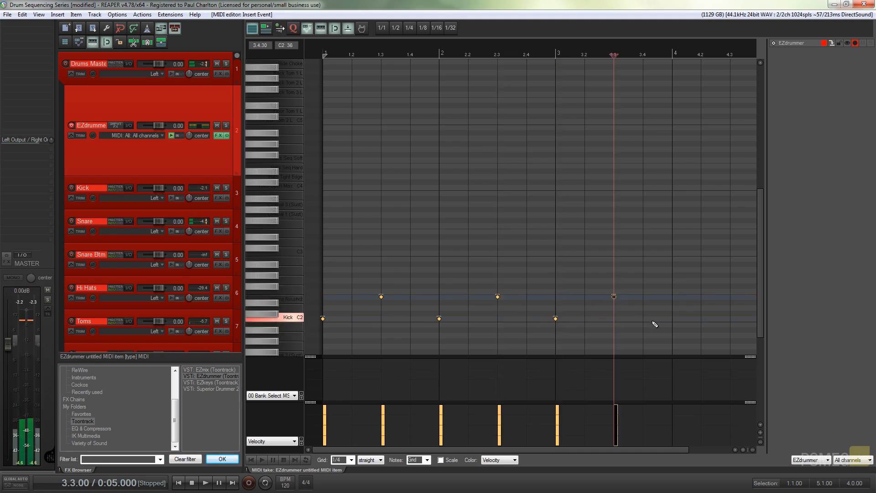
left_click(672, 319)
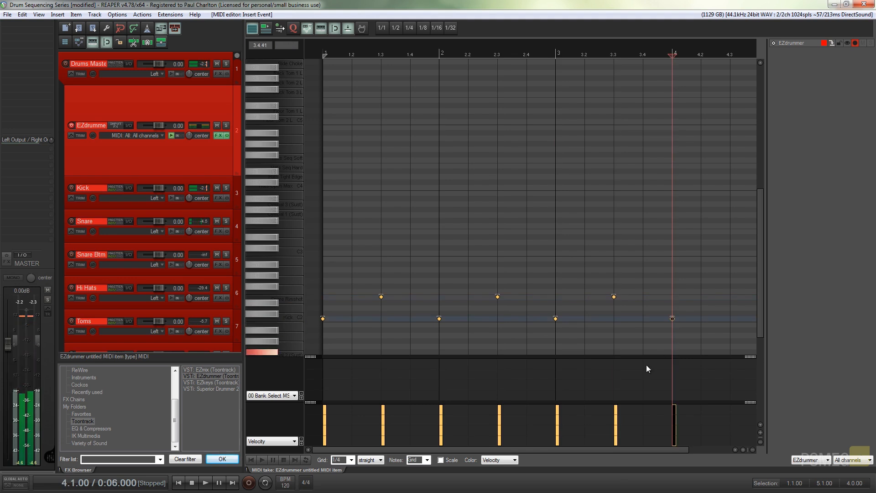
Step: Play the kick and snare pattern from the project start and stop playback
left_click(251, 459)
left_click(261, 459)
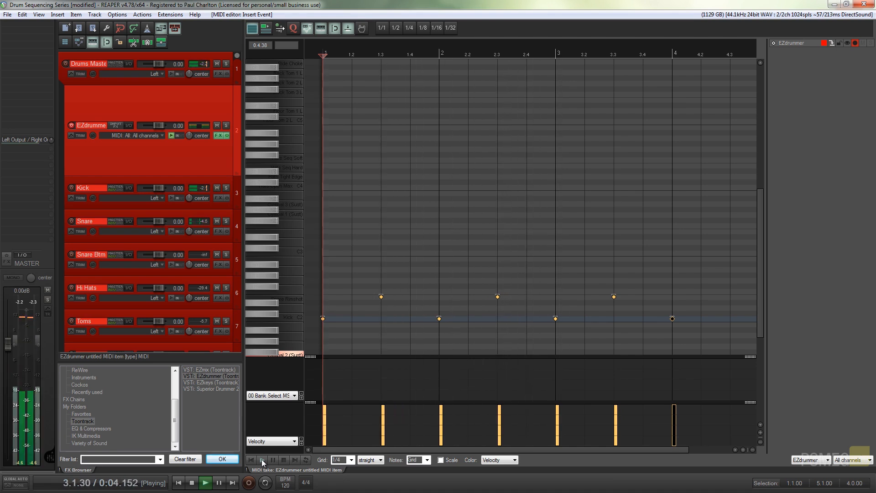
left_click(283, 459)
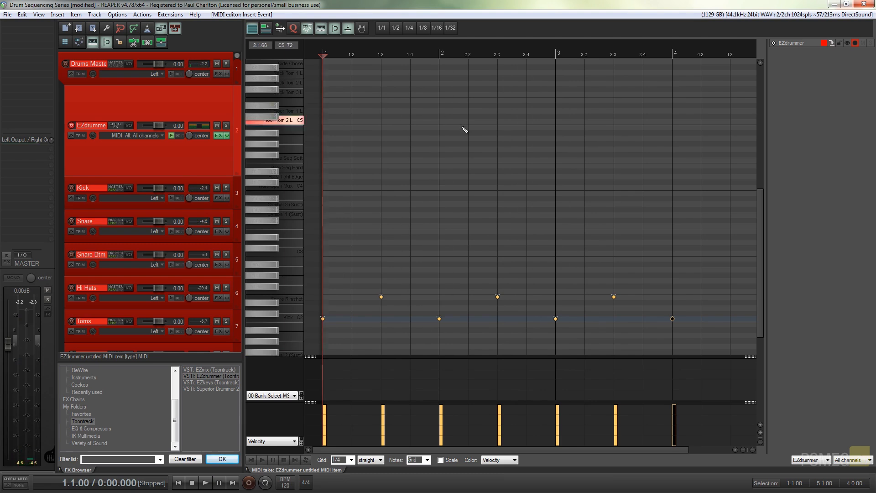
Step: Set the project tempo to 170 BPM and play the pattern at the new tempo
left_click(285, 485)
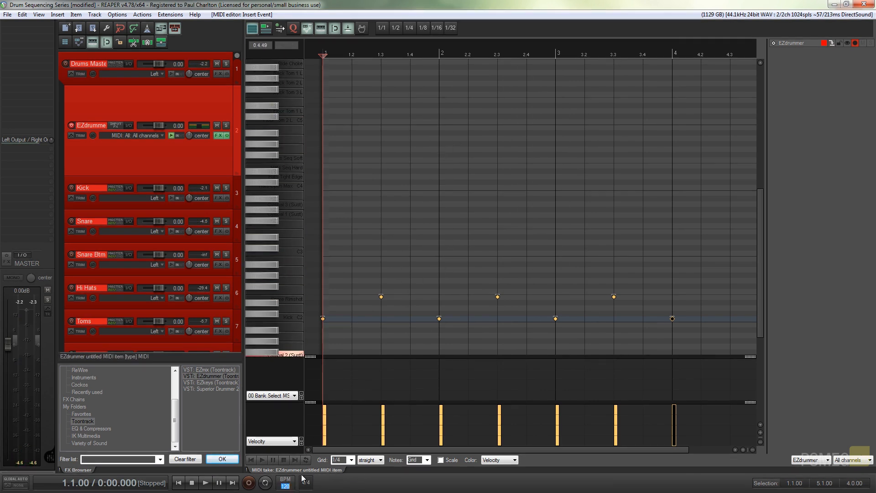
type("170")
key("Return")
left_click(263, 459)
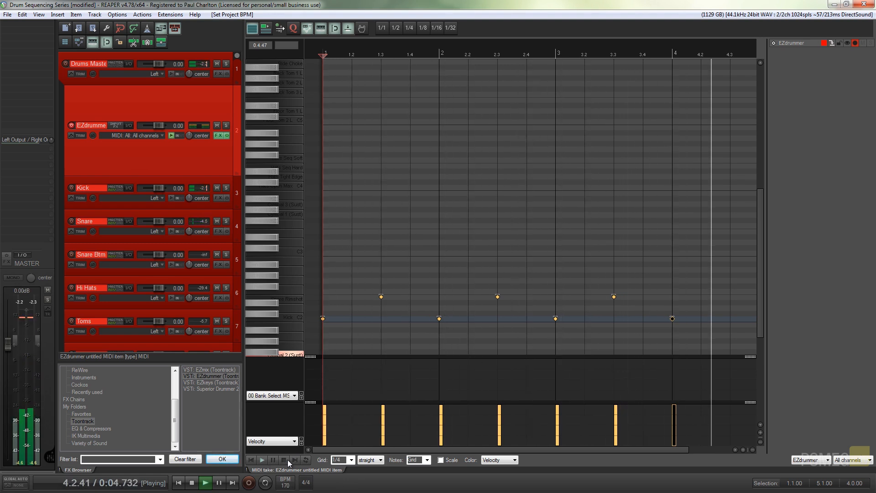
Step: Stop playback and add Hats Open Max notes on C4 at 1.1, 1.2, 1.3 and 1.4
left_click(286, 460)
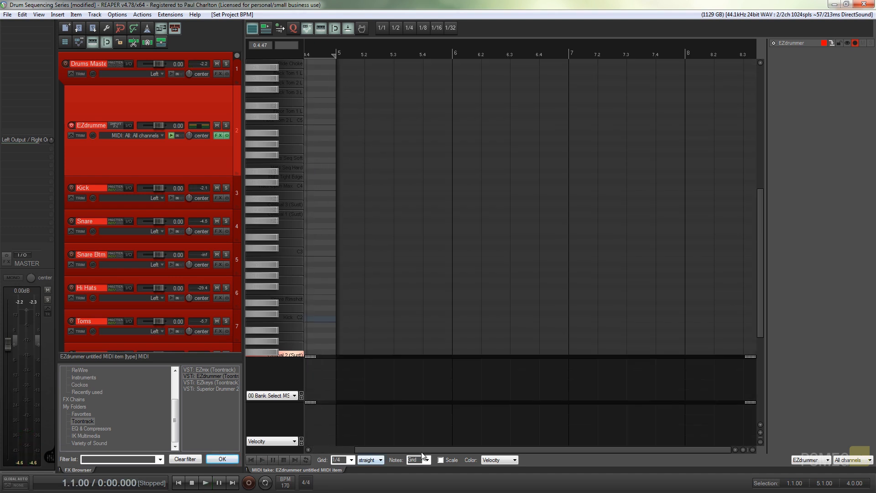
left_click_drag(424, 451, 336, 451)
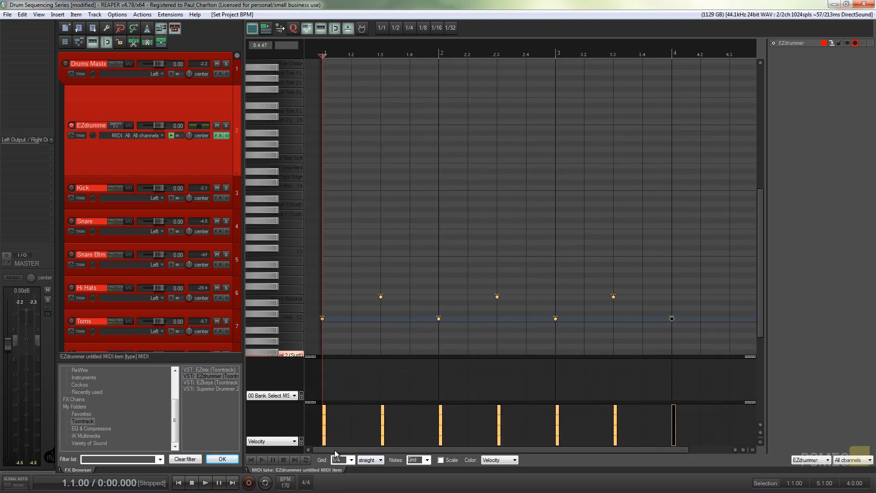
left_click(299, 187)
left_click(322, 187)
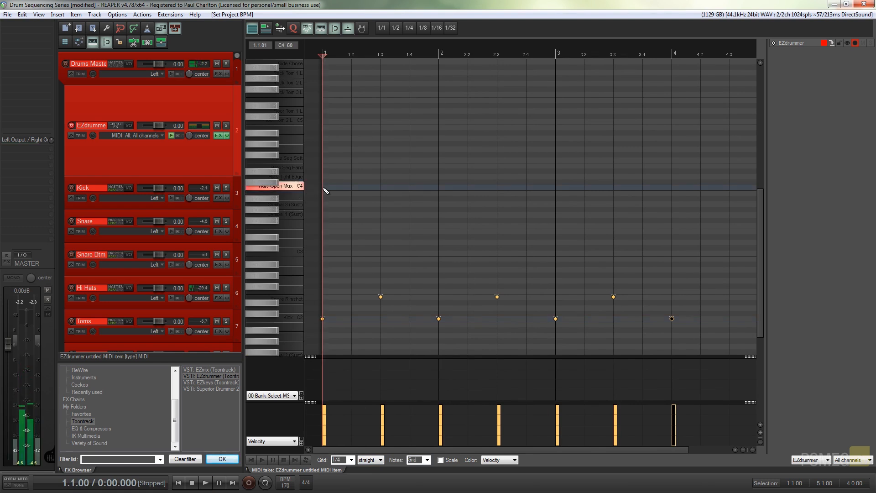
left_click(351, 187)
left_click(381, 188)
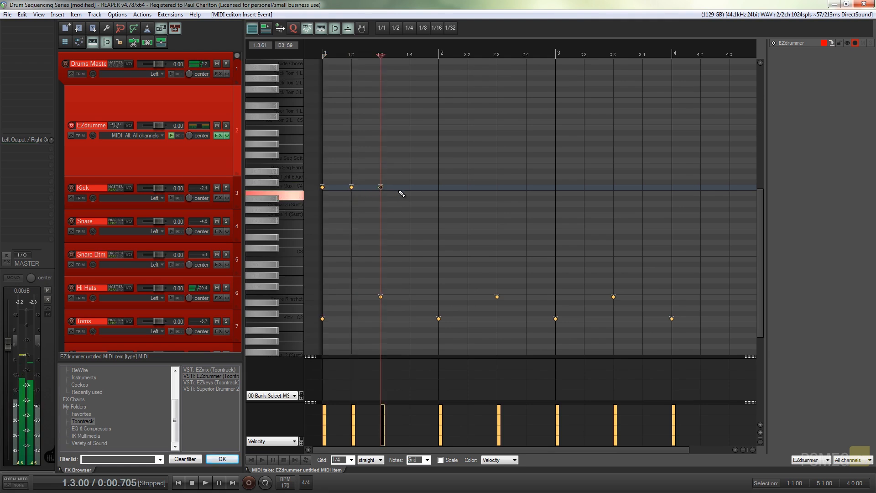
left_click(410, 188)
left_click(439, 187)
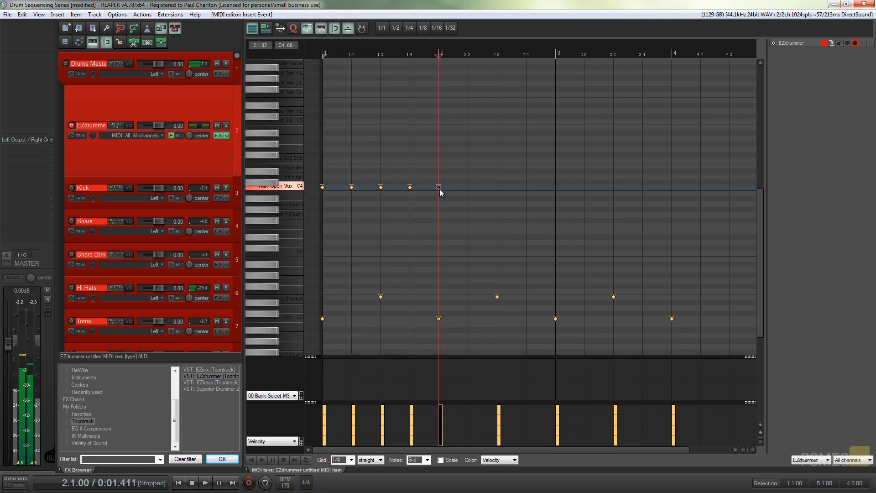
double_click(440, 188)
Step: Copy the four C4 hat notes into bars 2 and 3, and add another hat note at 4.1
left_click_drag(433, 200, 315, 167)
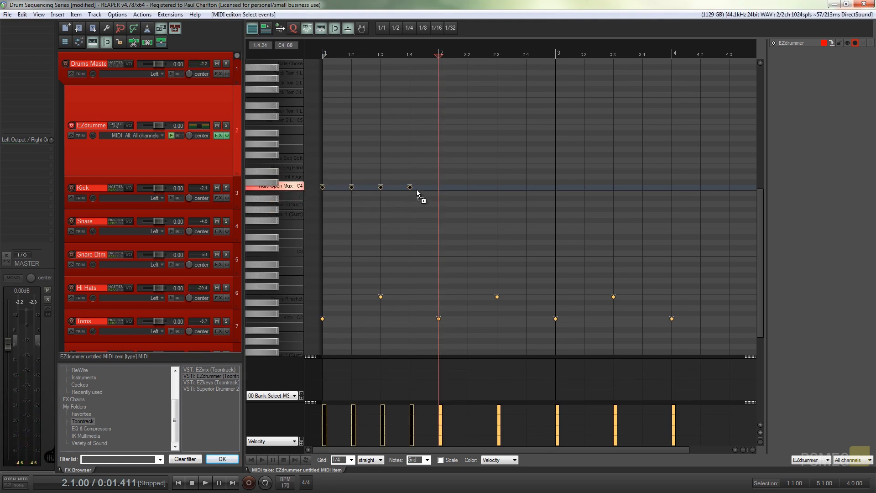
left_click(439, 188)
left_click_drag(452, 189, 644, 188)
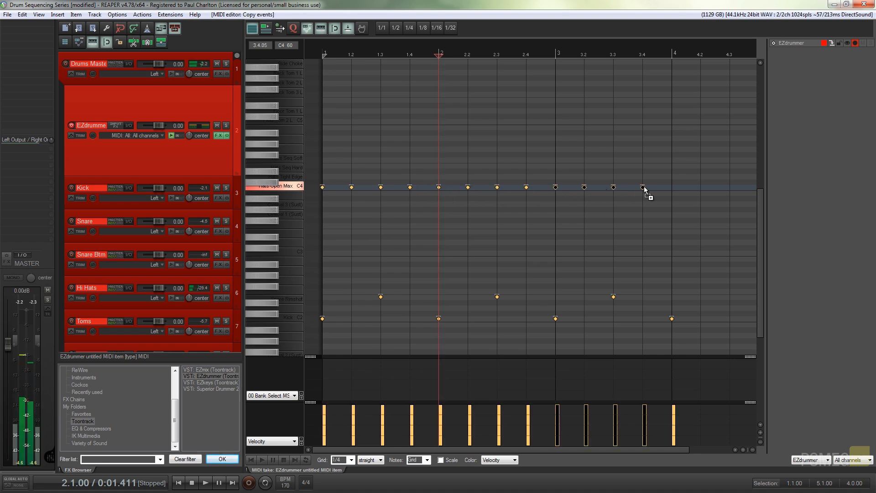
left_click(672, 188)
Step: Play the pattern with the open hats from the project start, and stop playback
left_click(253, 458)
left_click(262, 458)
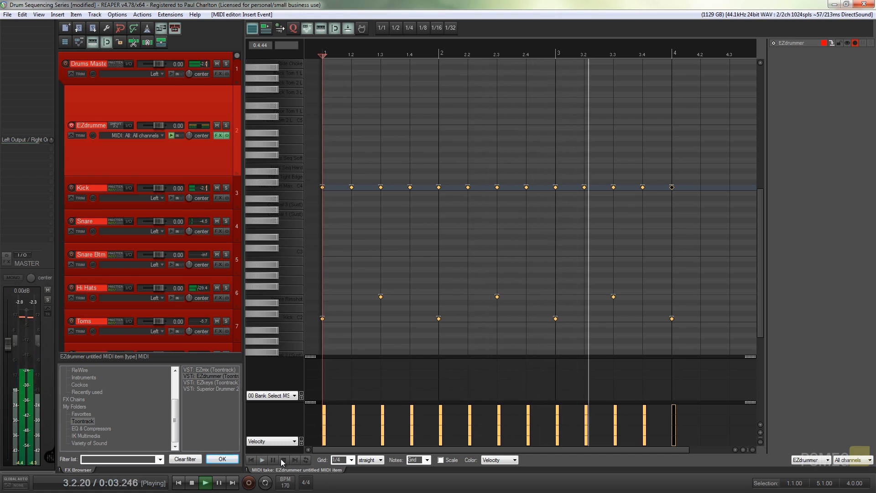
left_click(283, 459)
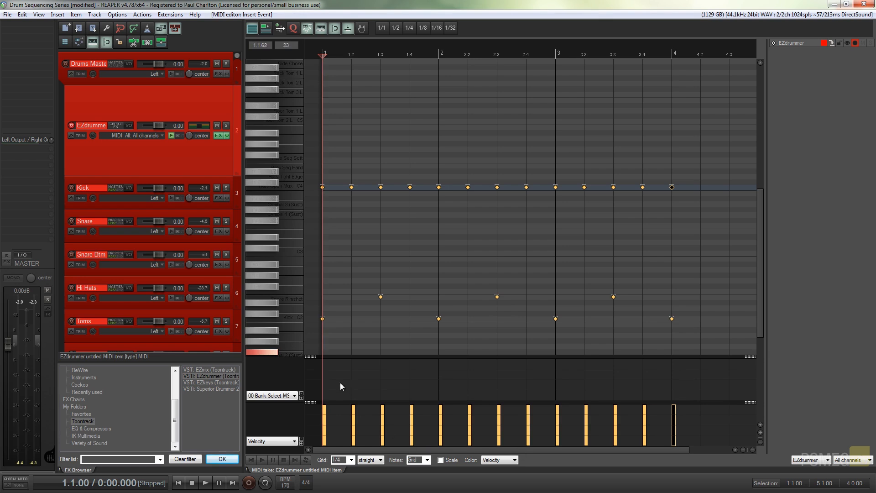
Step: Lower the velocity of the first Kick note at 1.1 to 82
left_click(322, 318)
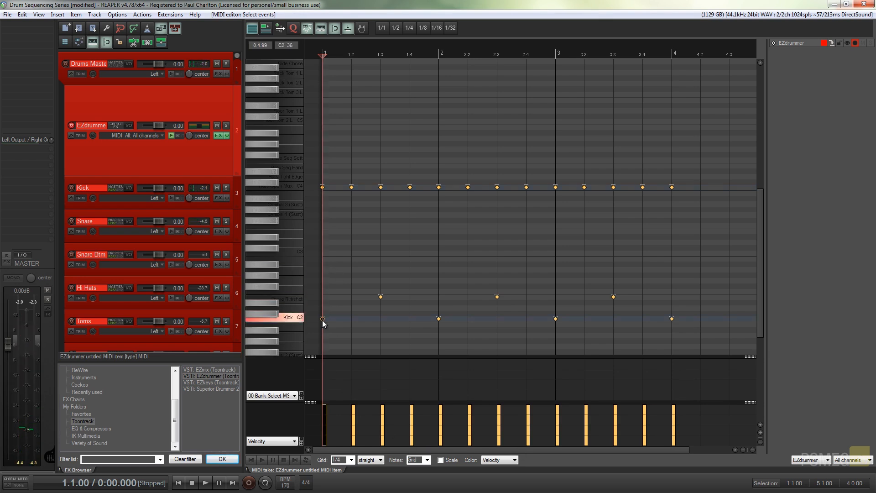
left_click(323, 188)
left_click(323, 319)
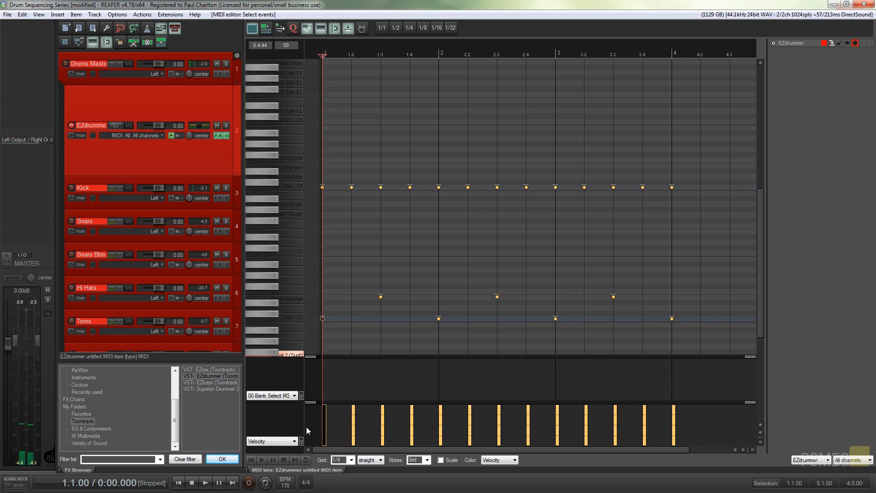
left_click_drag(324, 405, 325, 423)
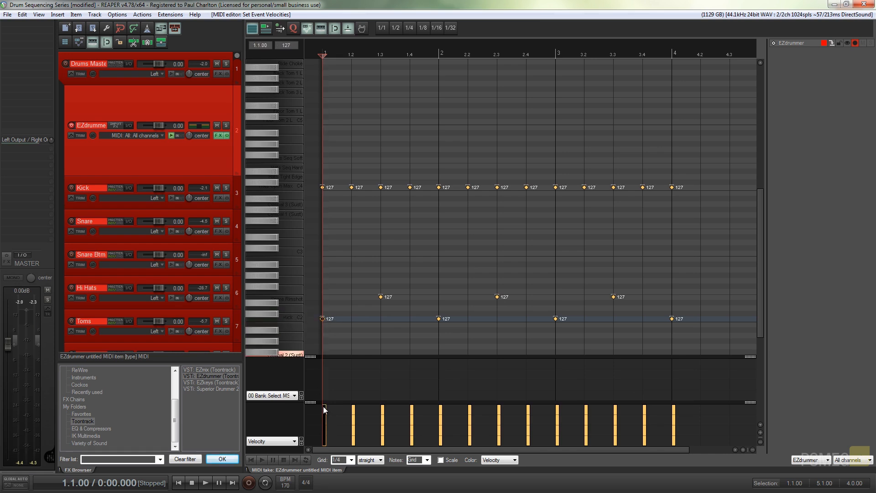
left_click_drag(323, 406, 323, 426)
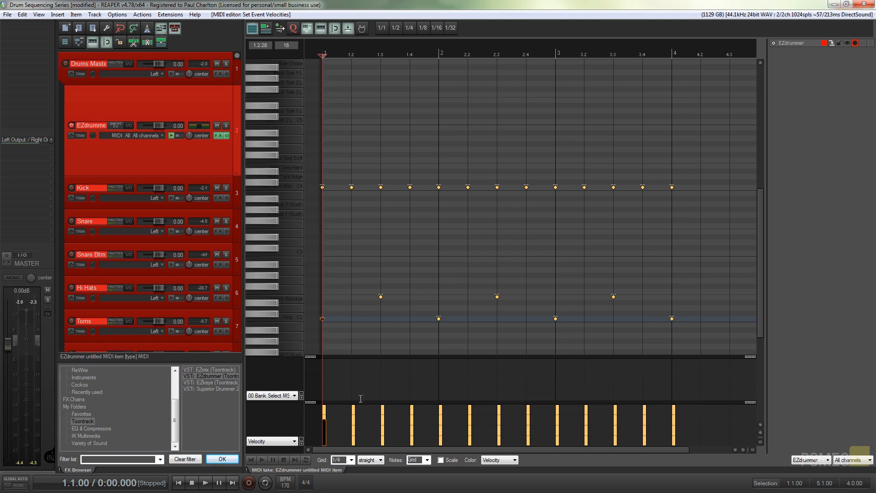
Step: Lower the velocities of all Hats Open Max notes and of the Kick notes at 2.1, 3.1 and 4.1
left_click_drag(683, 209, 314, 167)
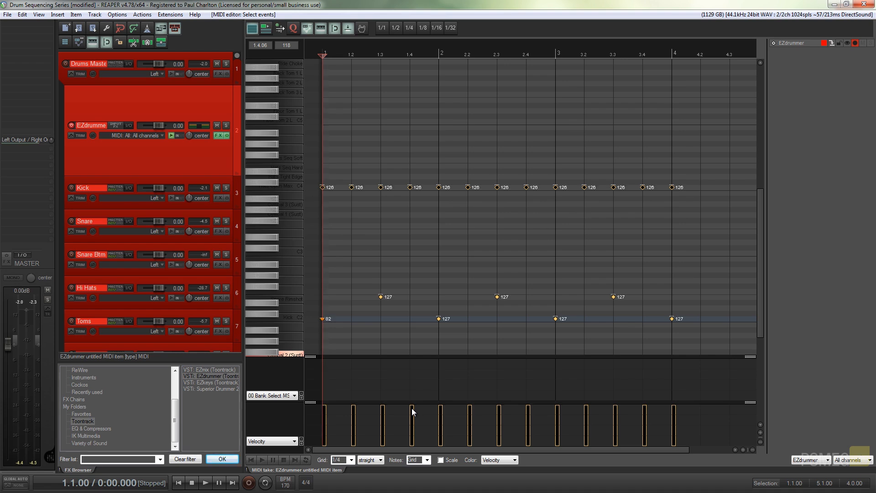
left_click_drag(413, 416, 412, 425)
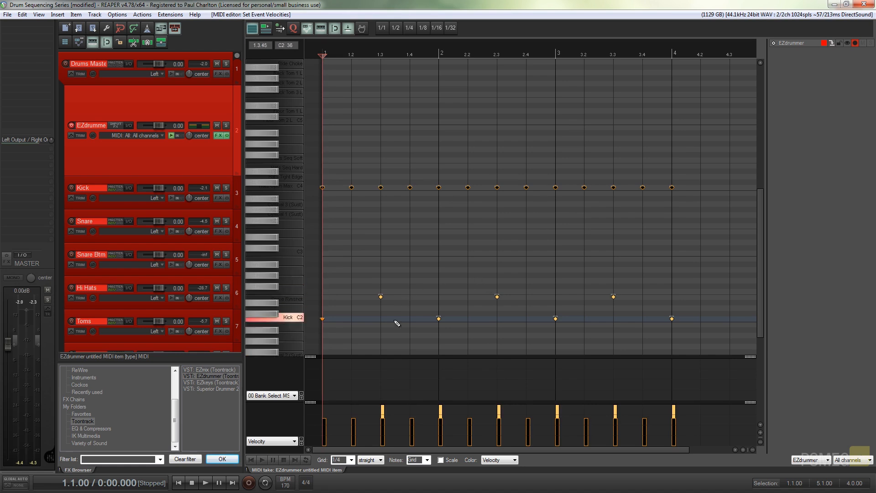
left_click_drag(419, 310, 682, 327)
left_click_drag(557, 411, 558, 418)
Step: Play the pattern with the reduced hat and kick velocities, and stop playback
left_click(265, 460)
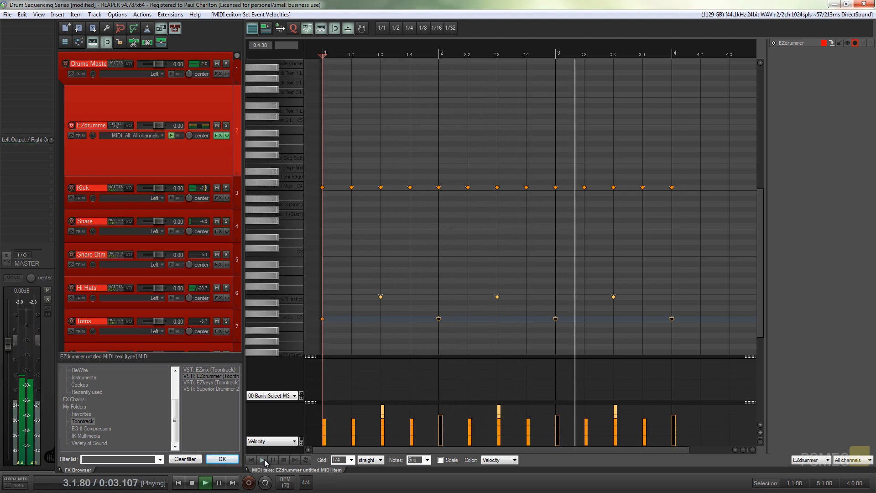
left_click(283, 460)
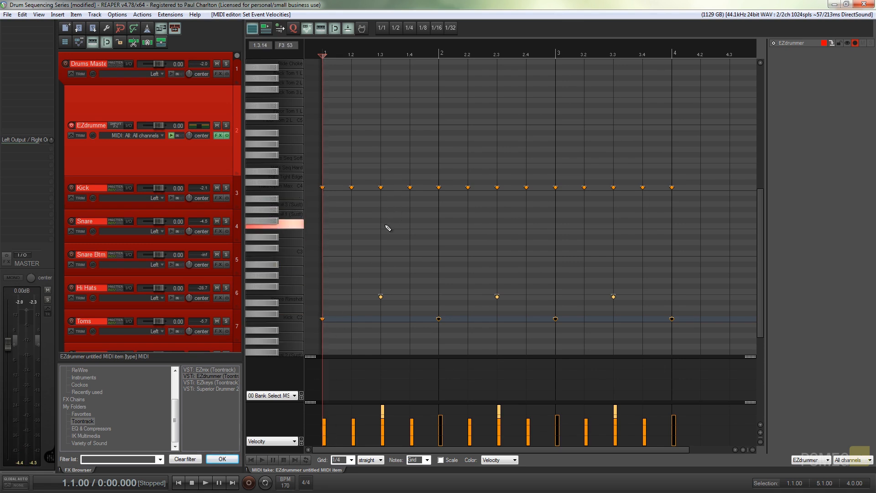
left_click(361, 222)
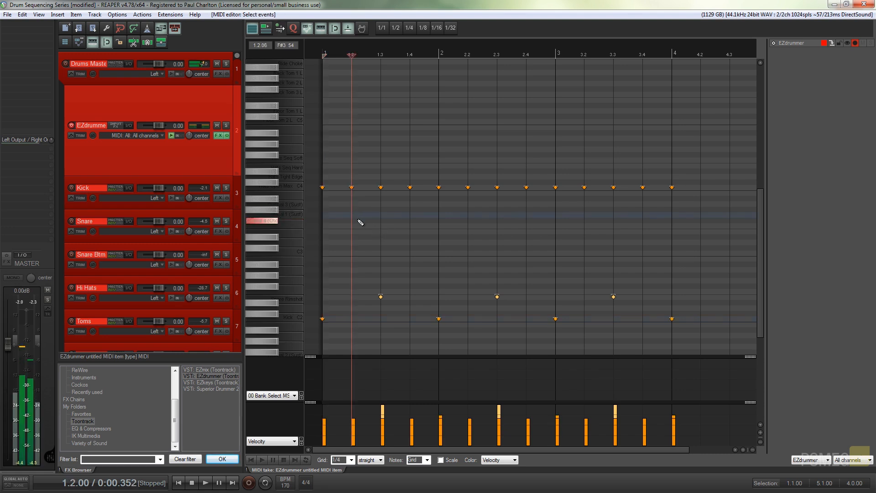
Step: Raise the velocity of the hat notes at 1.2, 1.4, 2.2, 2.4, 3.2 and 3.4 slightly above the other hats
left_click(351, 188)
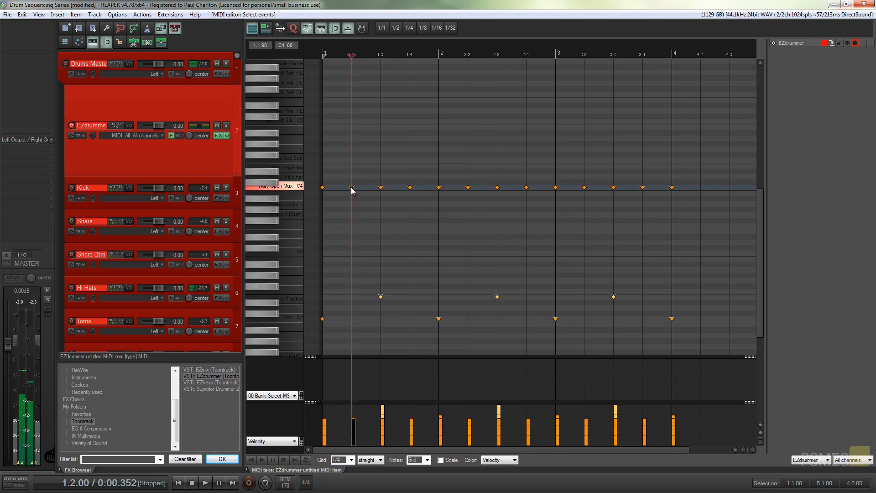
left_click(410, 187, "ctrl")
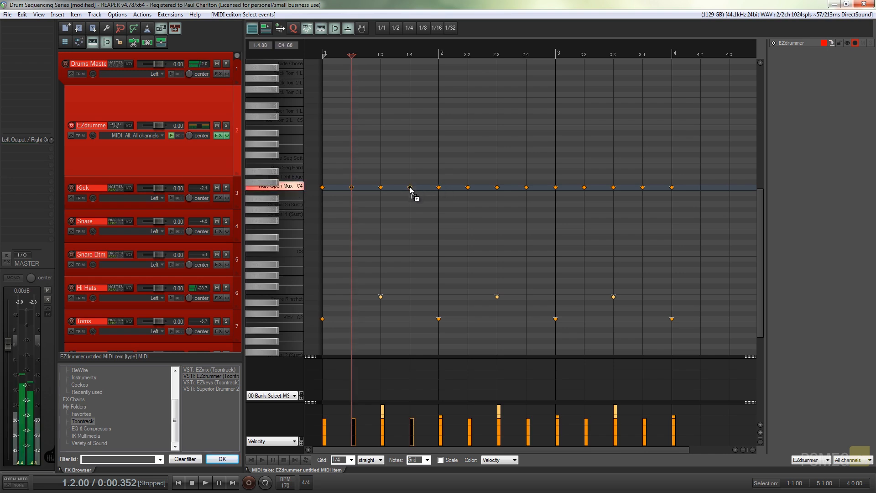
left_click(468, 188, "ctrl")
left_click(525, 188, "ctrl")
left_click(584, 188, "ctrl")
left_click(643, 188, "ctrl")
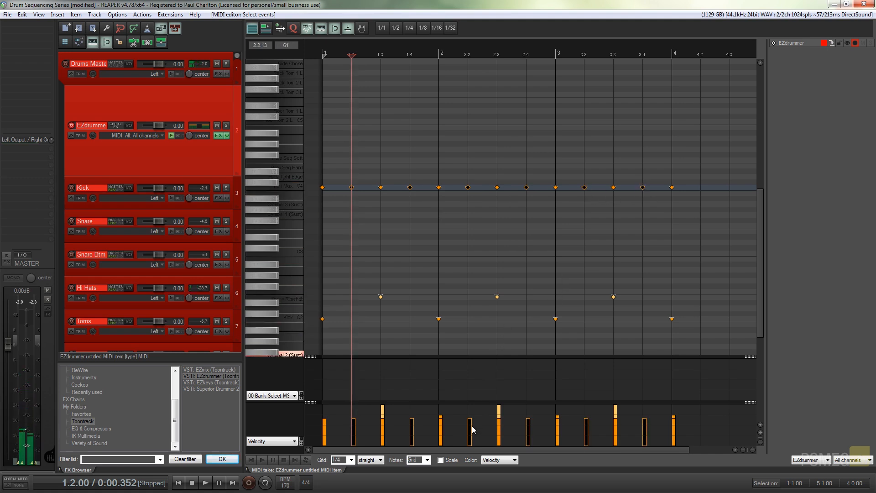
left_click_drag(468, 428, 468, 417)
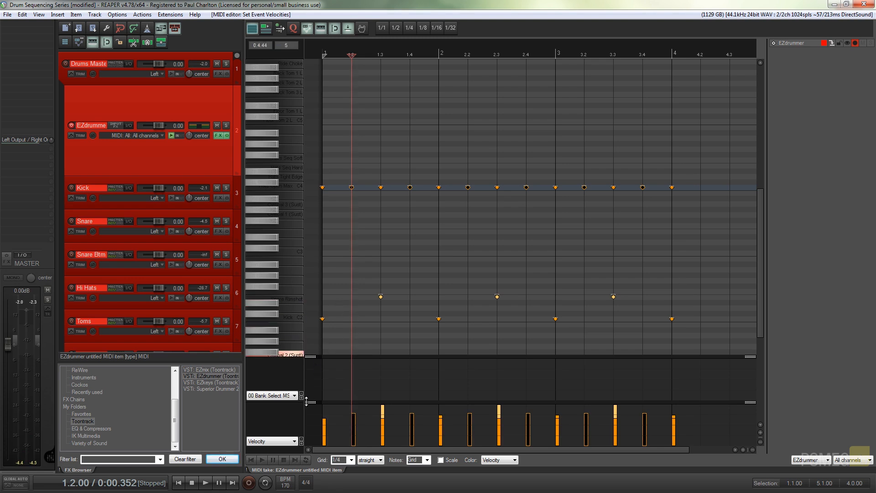
Step: Play the pattern with the alternating hat velocities from the project start, and stop playback
left_click(251, 459)
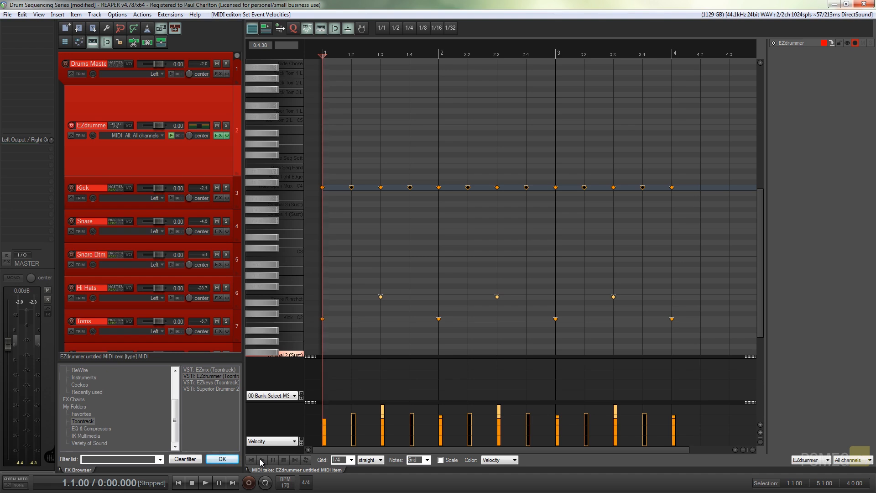
left_click(261, 460)
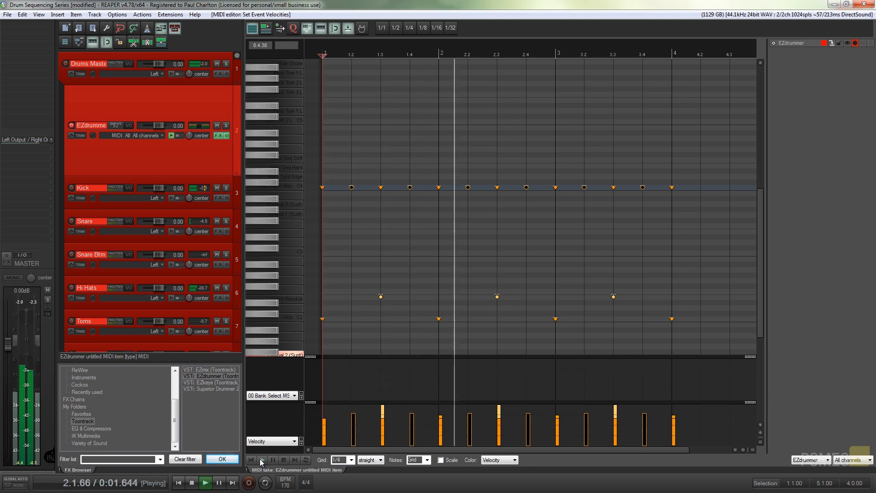
left_click(283, 459)
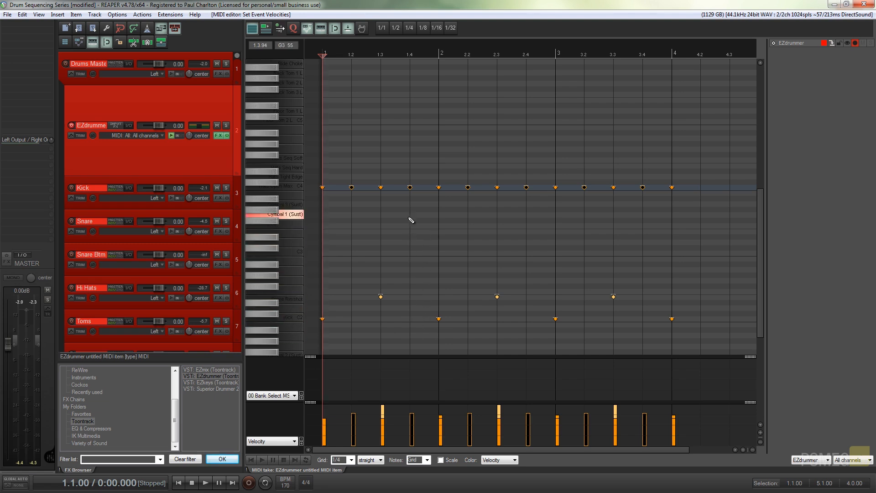
Step: Set the grid to 1/8 and add Kick notes on C2 midway between 1.4 and 2.1 and between 3.4 and 4.1
left_click(425, 320)
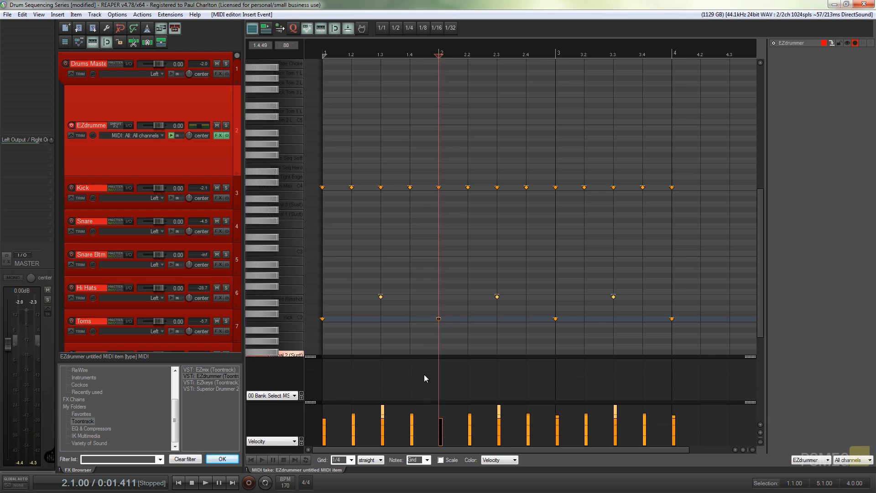
left_click(411, 395)
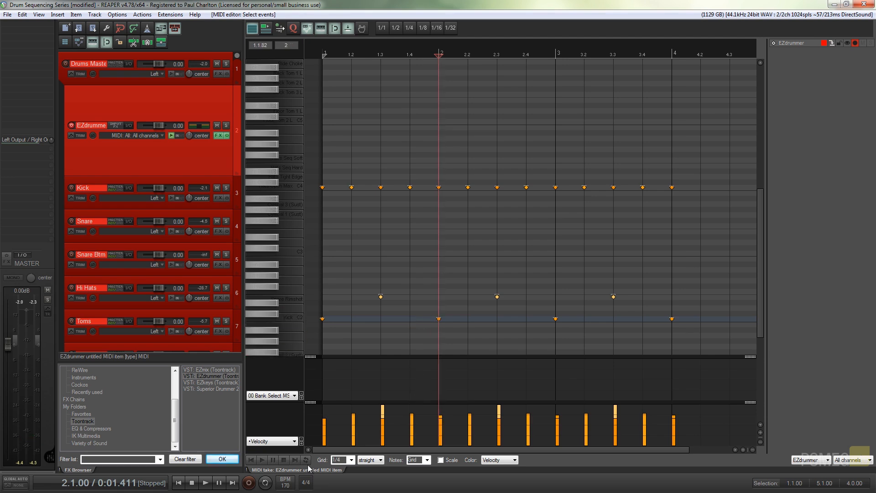
left_click(350, 460)
left_click(344, 422)
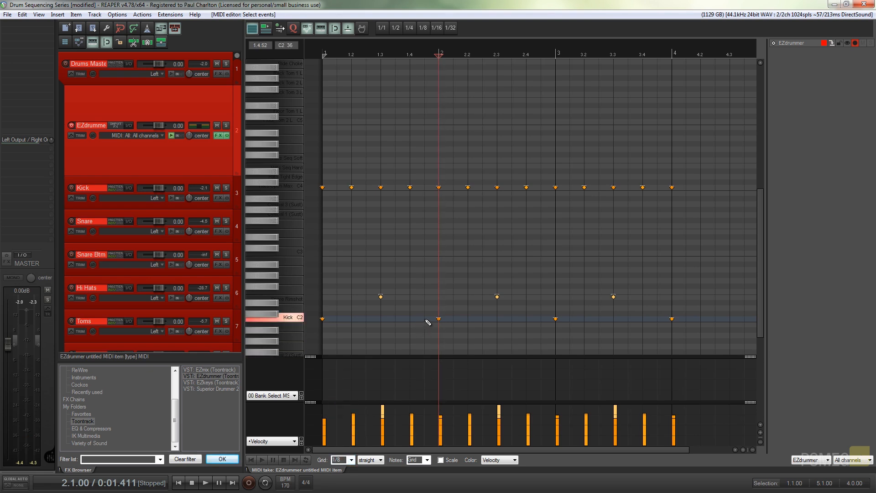
left_click(426, 320)
left_click(657, 319)
Step: Play the pattern with the two extra kicks from the project start, and stop playback
left_click(250, 460)
left_click(260, 459)
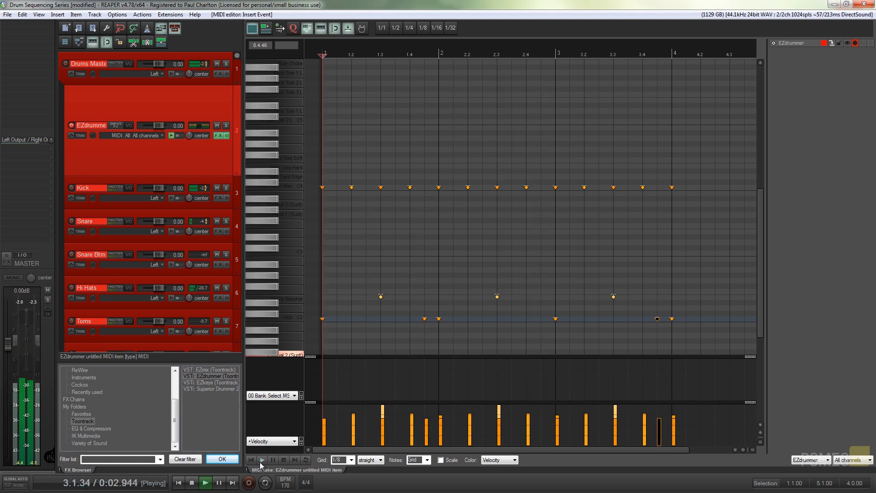
left_click(284, 459)
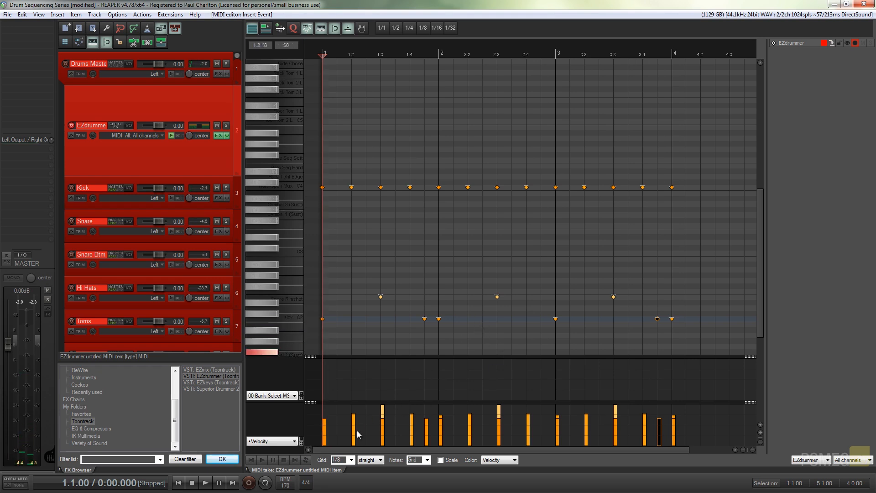
Step: Set the grid to 1/32, add Kick notes on C2 shortly before 4.1 and shortly after 3.3, and return to the project start
left_click(351, 460)
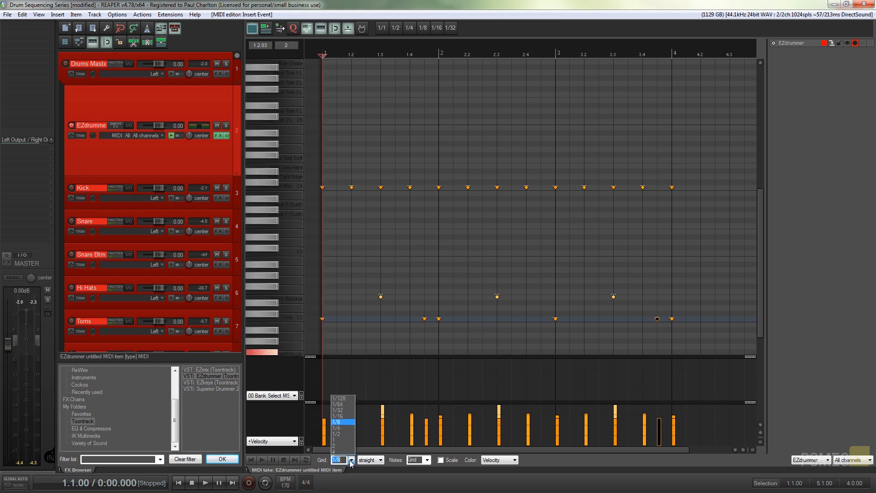
left_click(345, 412)
scroll(471, 336, "up", 3)
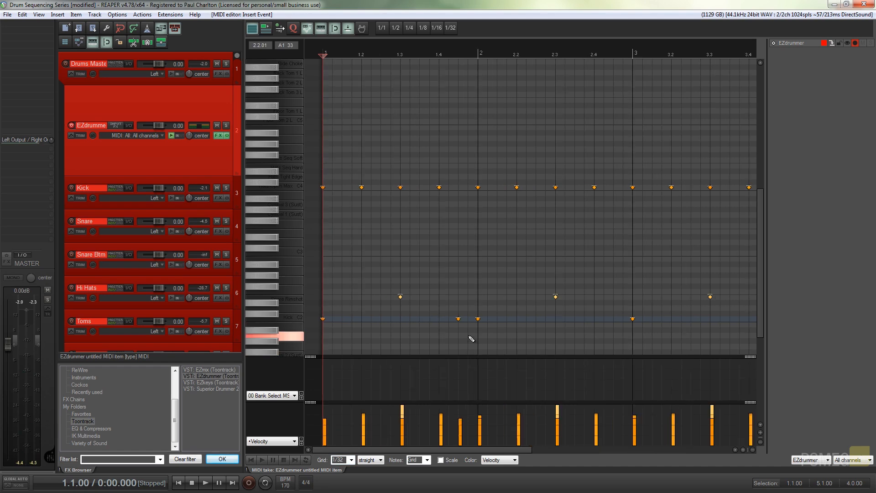
scroll(471, 338, "up", 2)
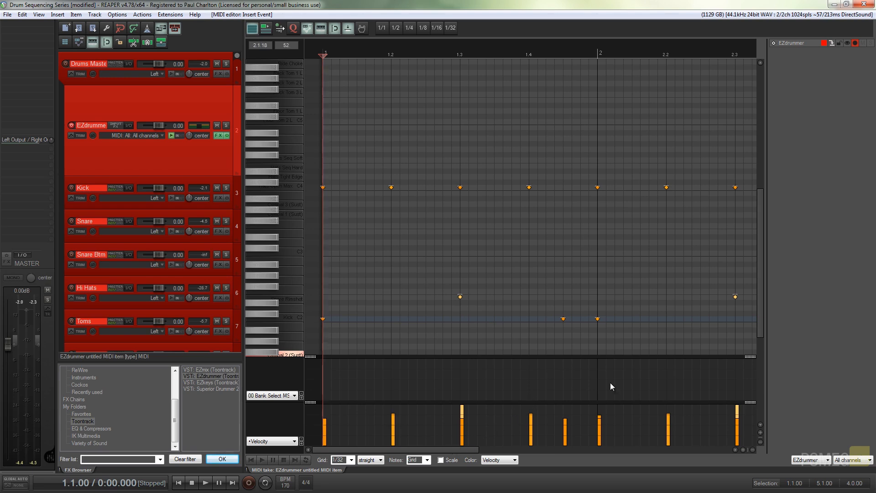
left_click_drag(451, 448, 636, 426)
left_click(623, 318)
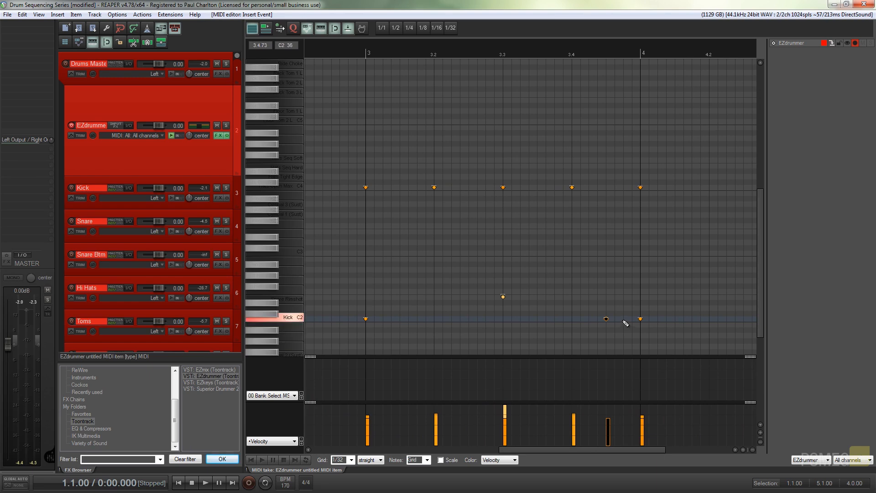
left_click(520, 318)
left_click_drag(520, 319, 521, 316)
key("Home")
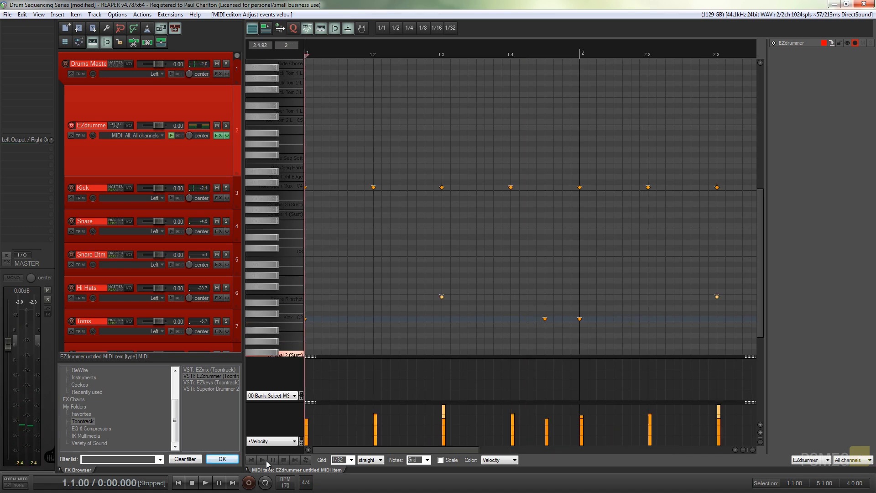
Step: Play the pattern with the 1/32 kick additions from the project start, and stop playback
left_click(266, 461)
scroll(536, 346, "down", 2)
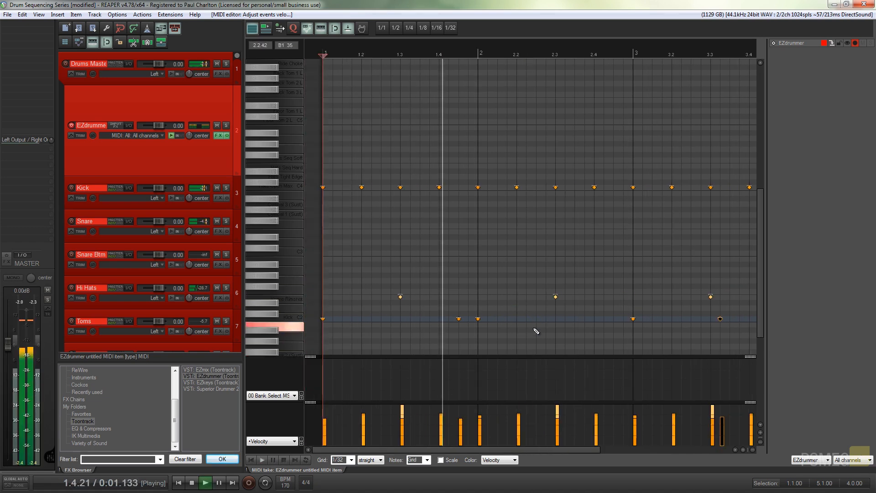
scroll(502, 336, "down", 1)
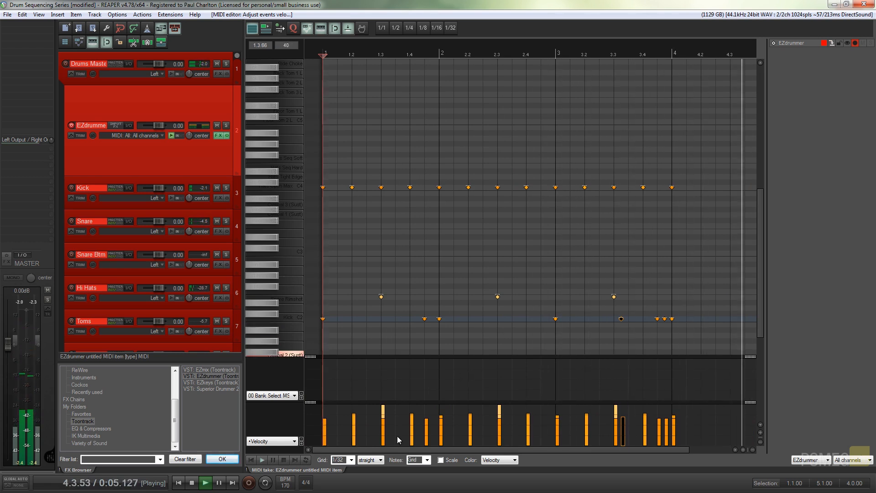
left_click(285, 460)
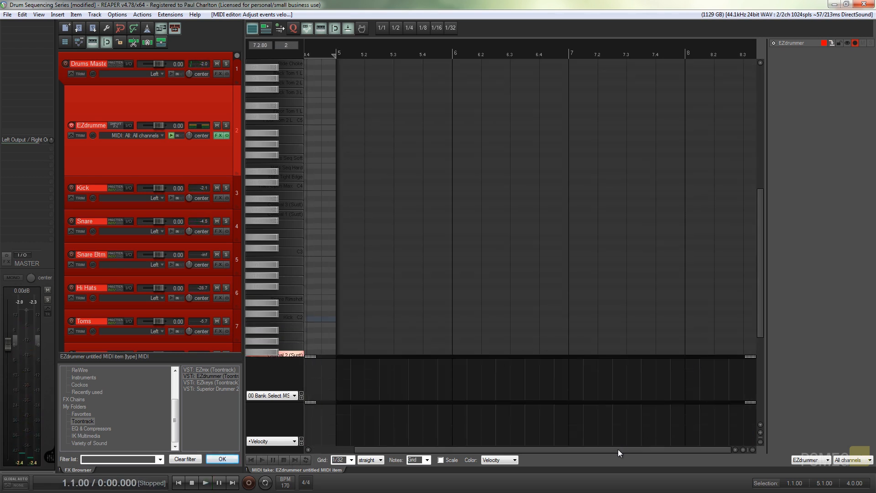
Step: Move the Kick note just after 3.3 back to midway between 3.2 and 3.3, and raise its velocity slightly
left_click_drag(617, 449, 509, 450)
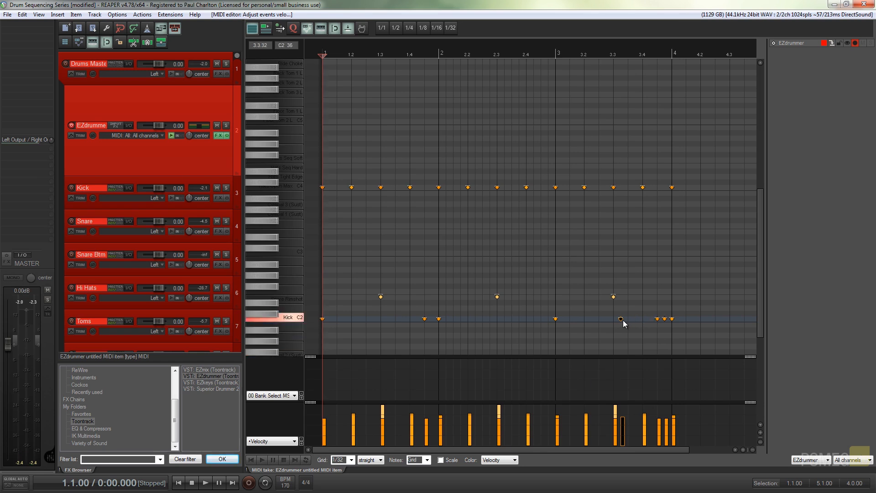
left_click_drag(621, 318, 600, 325)
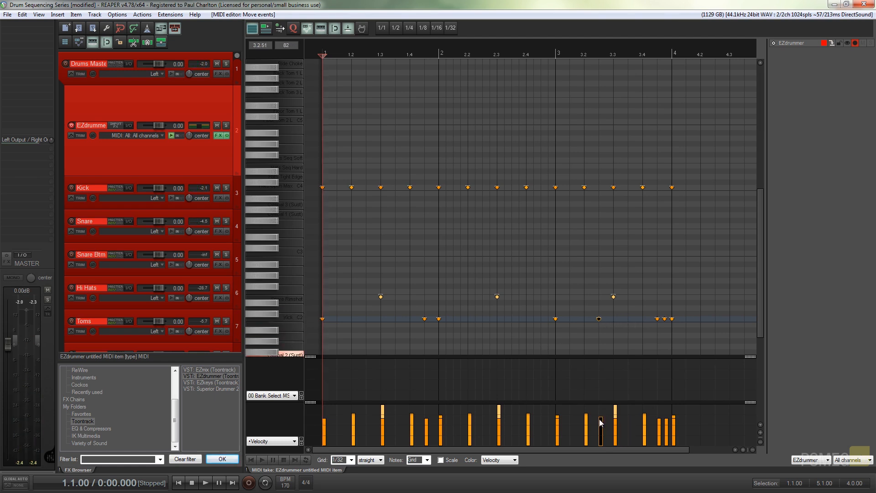
left_click_drag(601, 426, 600, 410)
Step: Add Kick notes on C2 midway between 1.2 and 1.3 and midway between 2.2 and 2.3
left_click(368, 319)
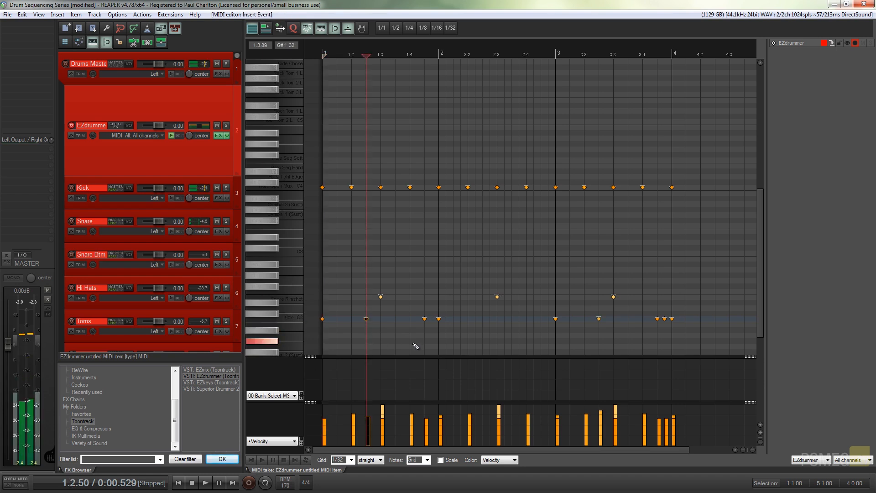
left_click(479, 319)
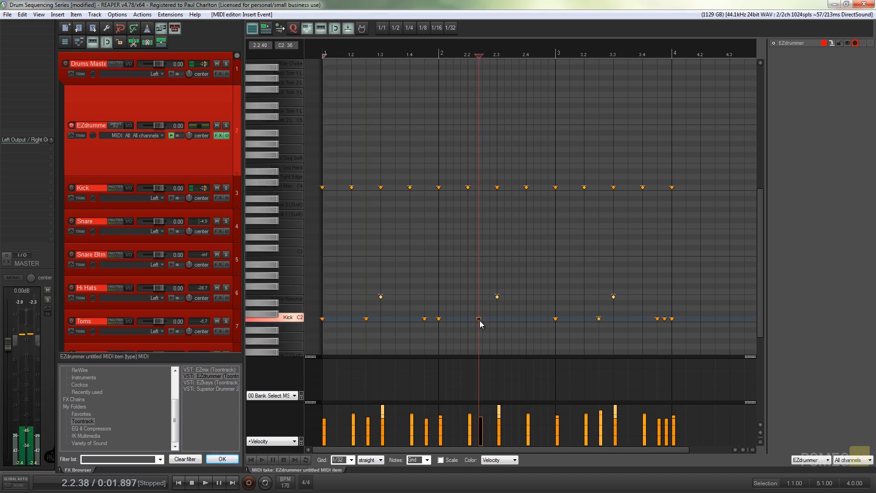
left_click_drag(480, 319, 485, 320)
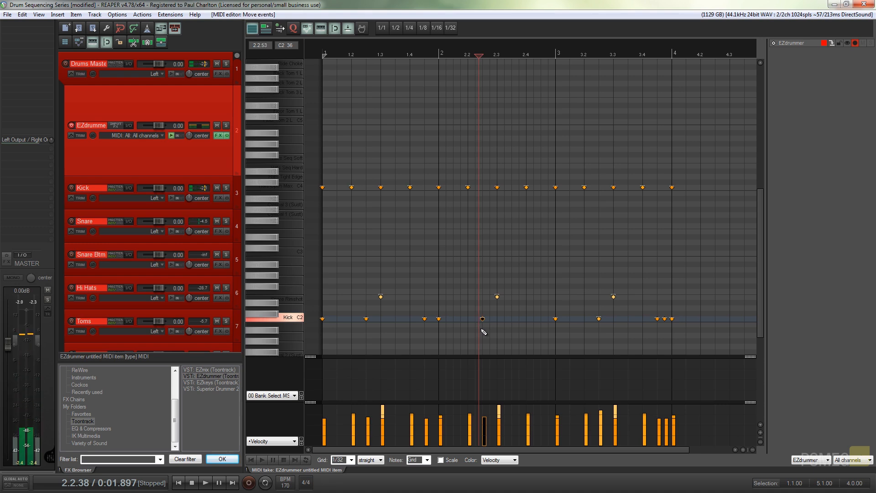
Step: Set the grid to 1/8 and delete the Kick note directly before the one on 4.1
left_click(349, 460)
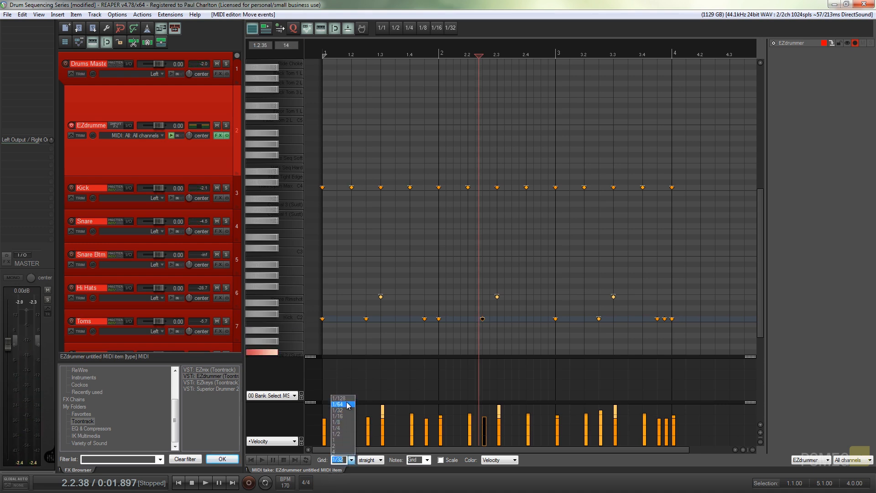
left_click(341, 422)
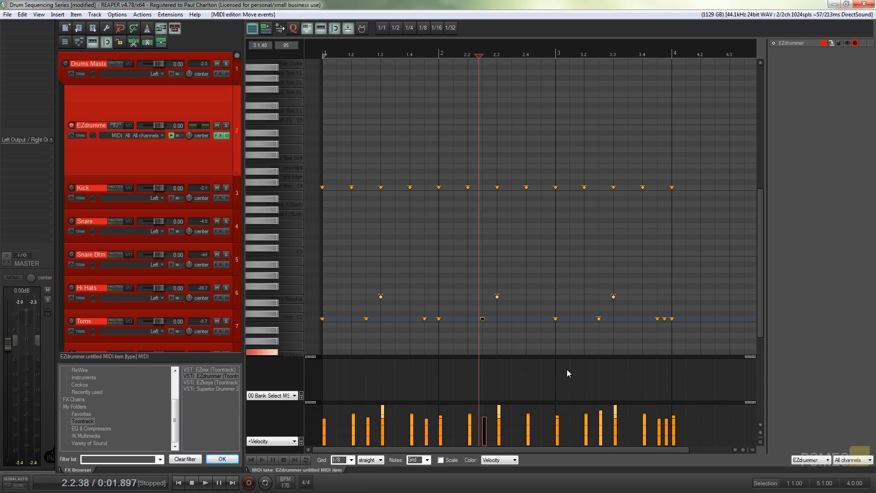
double_click(664, 318)
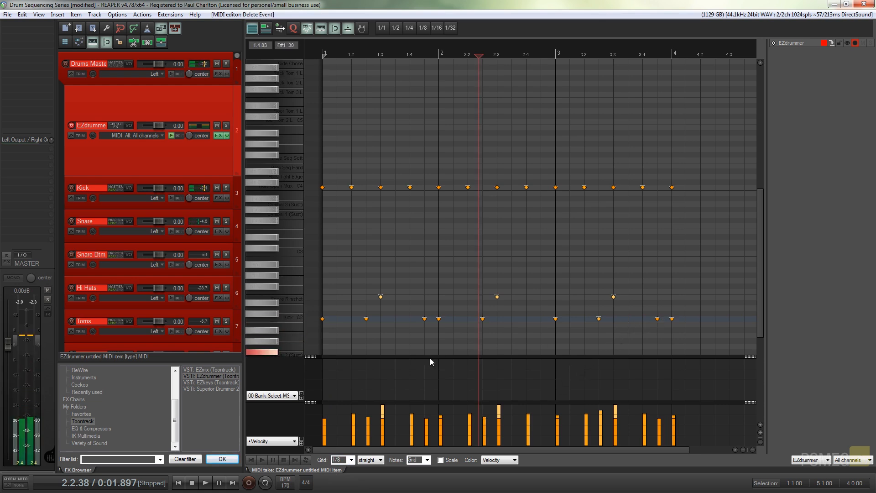
Step: Play the revised kick pattern from the project start, and stop playback
left_click(252, 460)
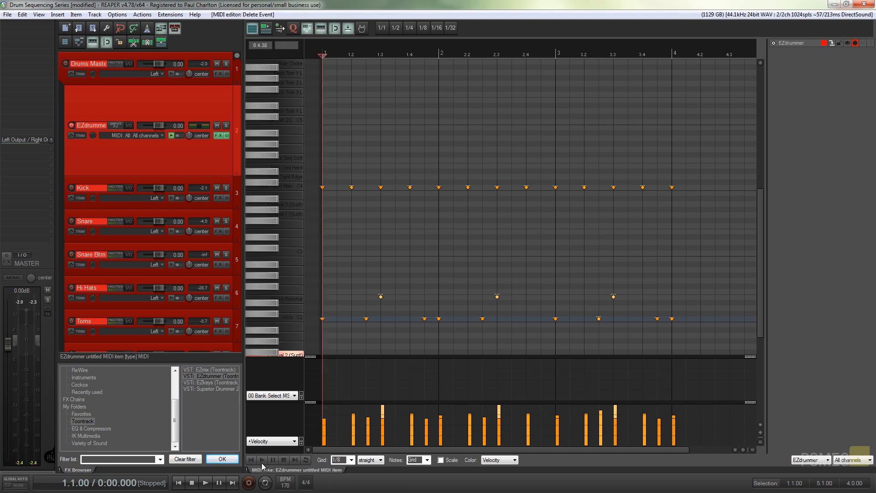
left_click(262, 462)
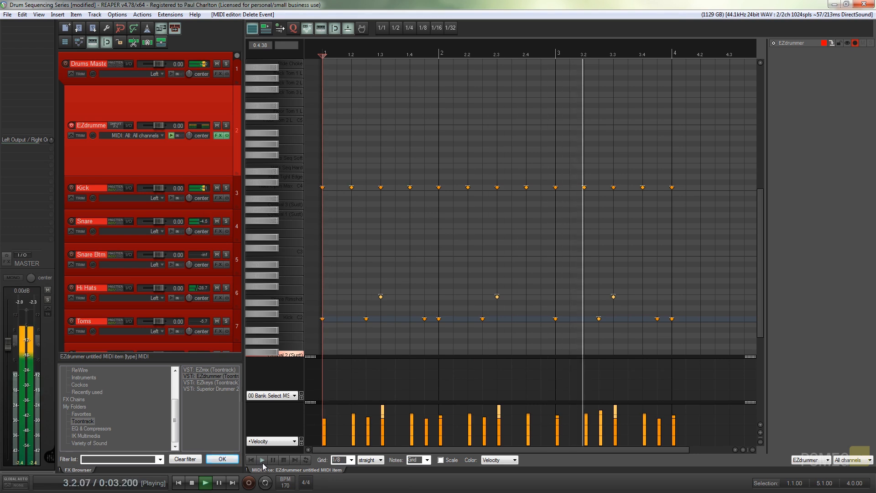
key("space")
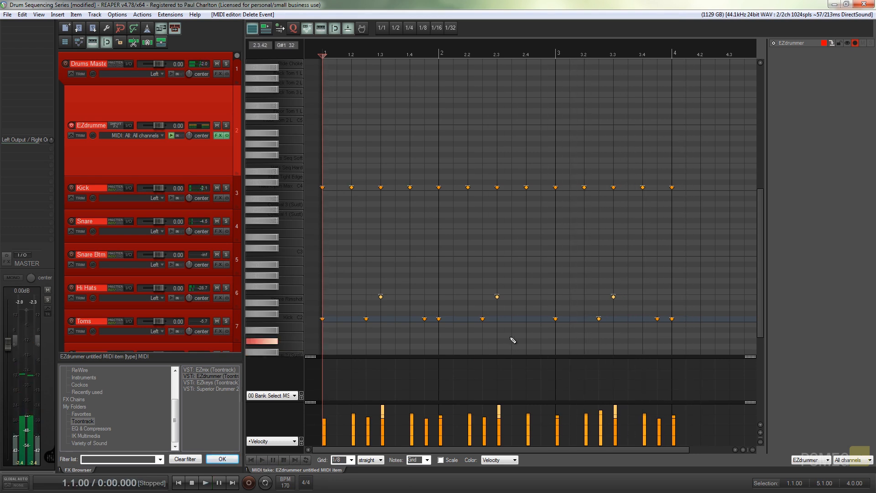